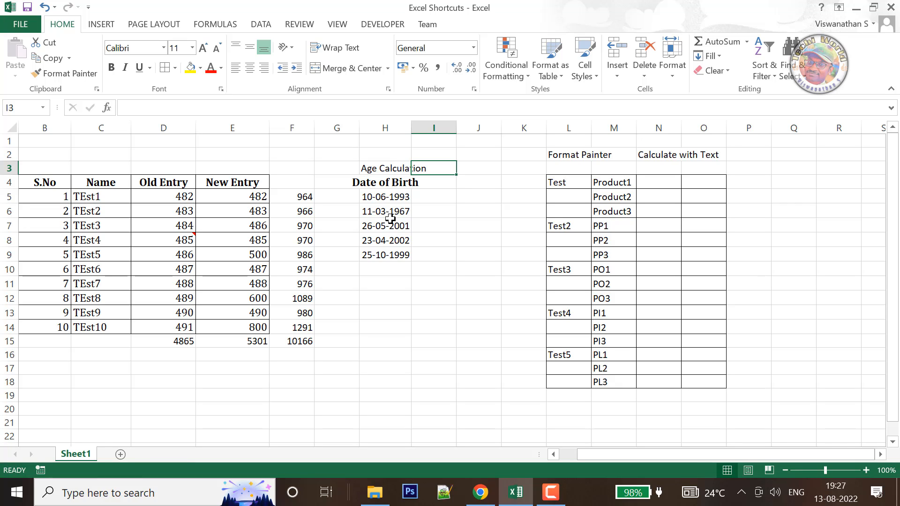
Enter the age formula =DATEDIF(H5,TODAY(),"Y")&"Years" in cell I5, beside the first date of birth
click(439, 199)
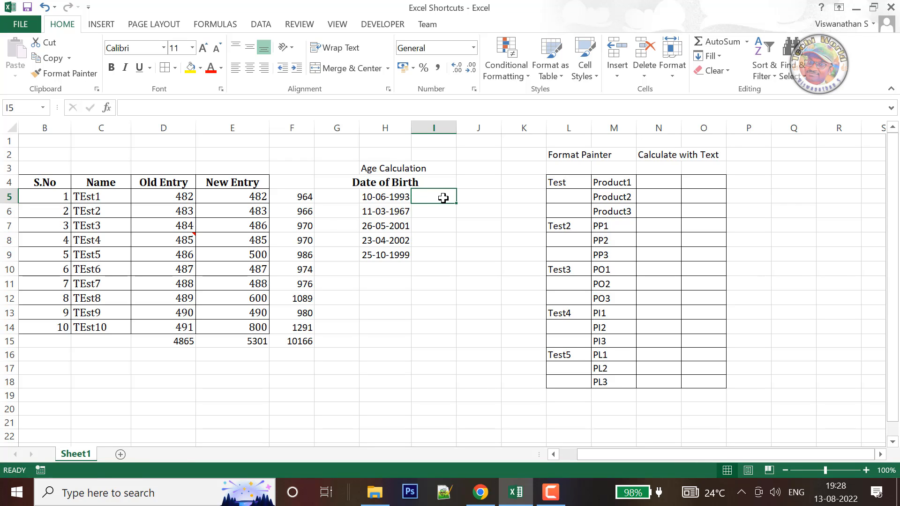
text(=date)
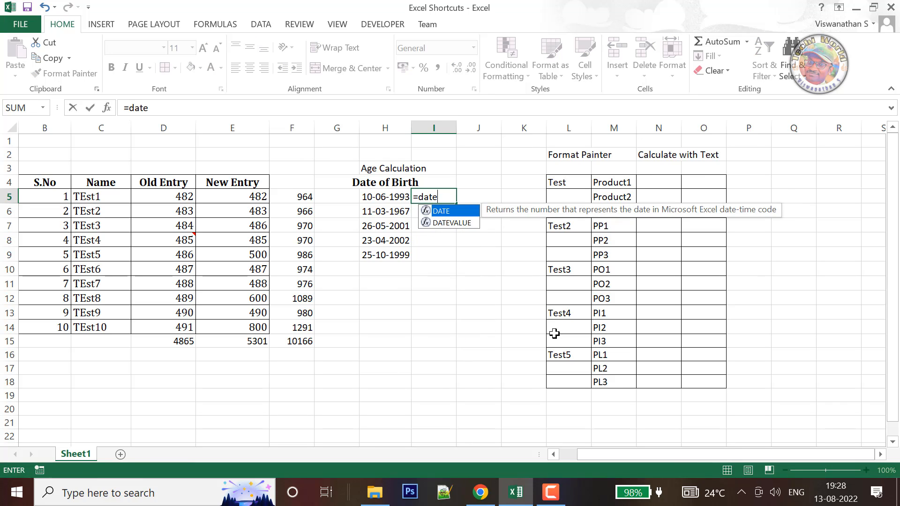
key(BackSpace)
key(BackSpace)
key(BackSpace)
key(BackSpace)
text(D)
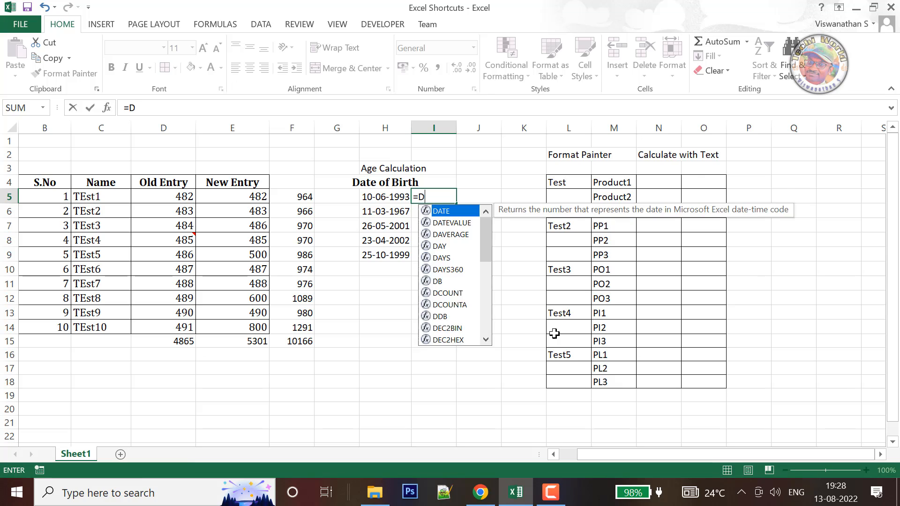
text(atedif)
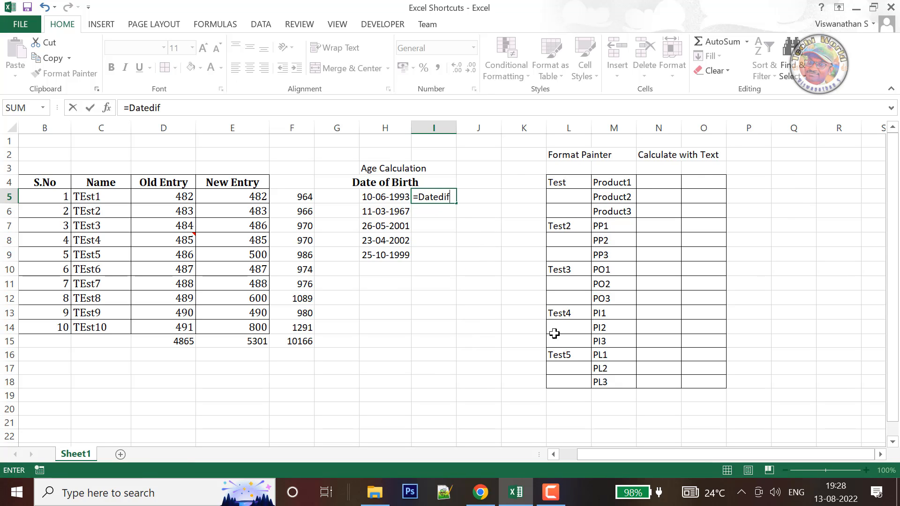
text(()
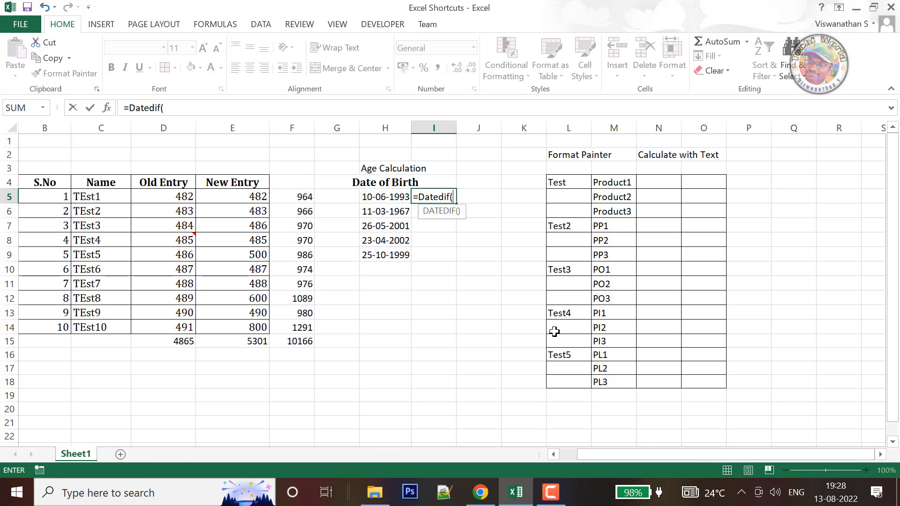
click(384, 197)
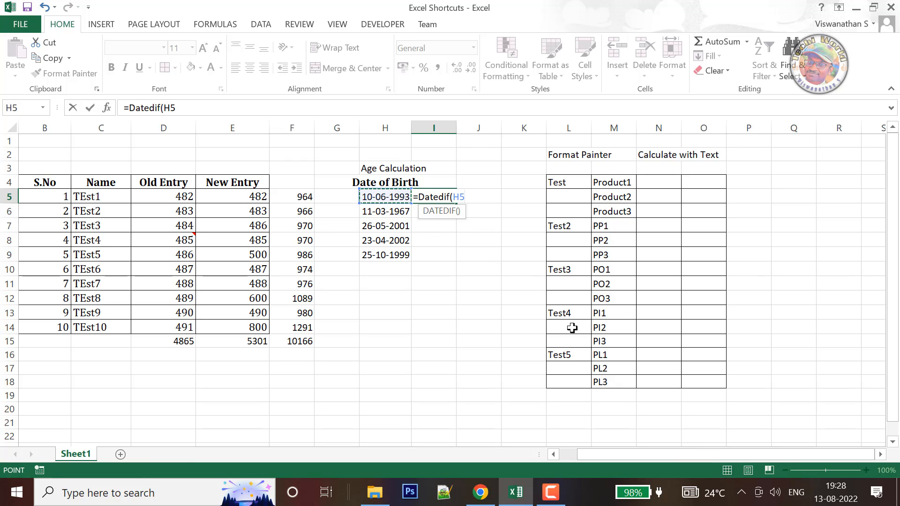
text(,Today)
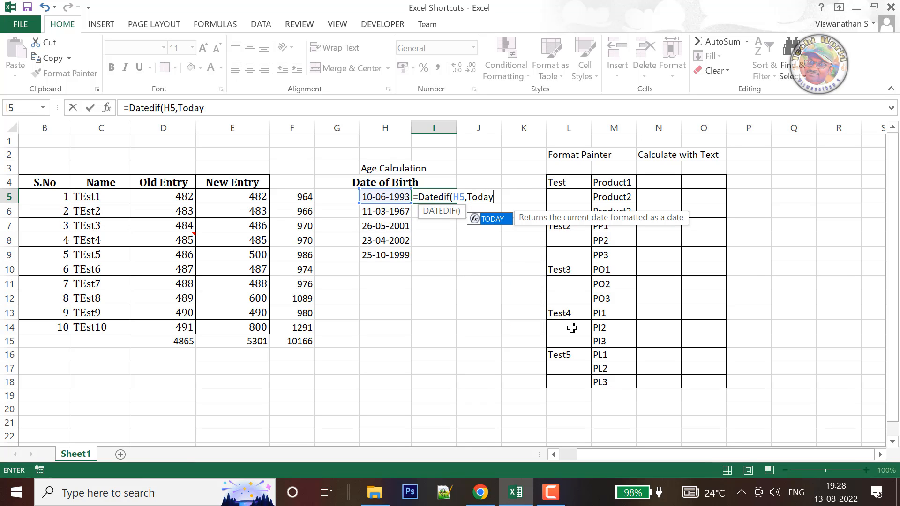
text(())
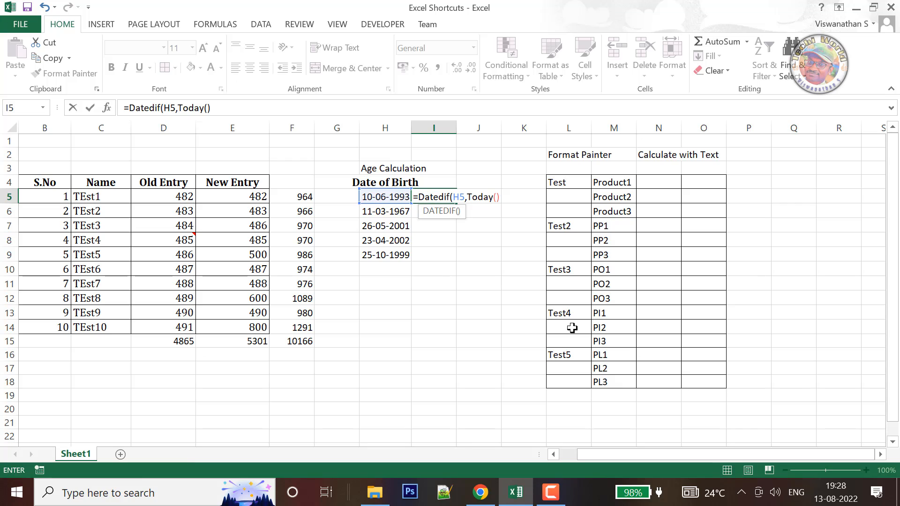
text(,"Y"))
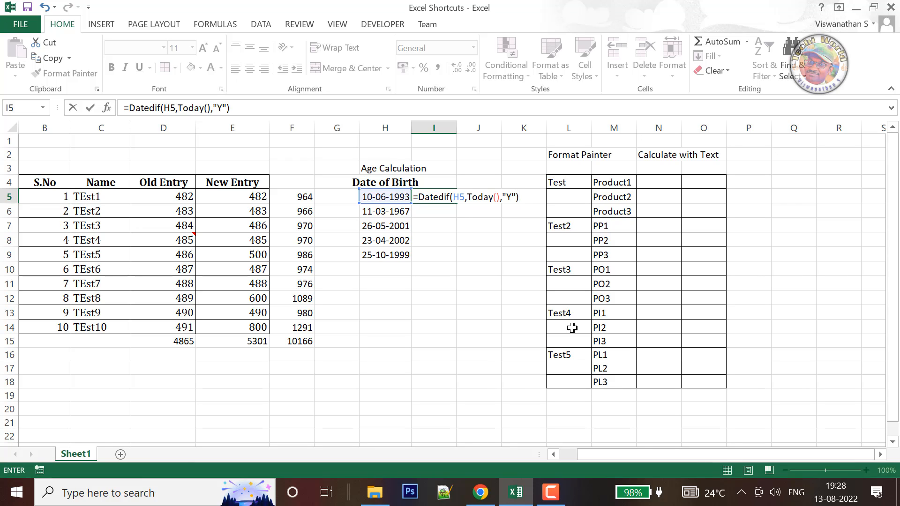
text(&"Years")
key(Return)
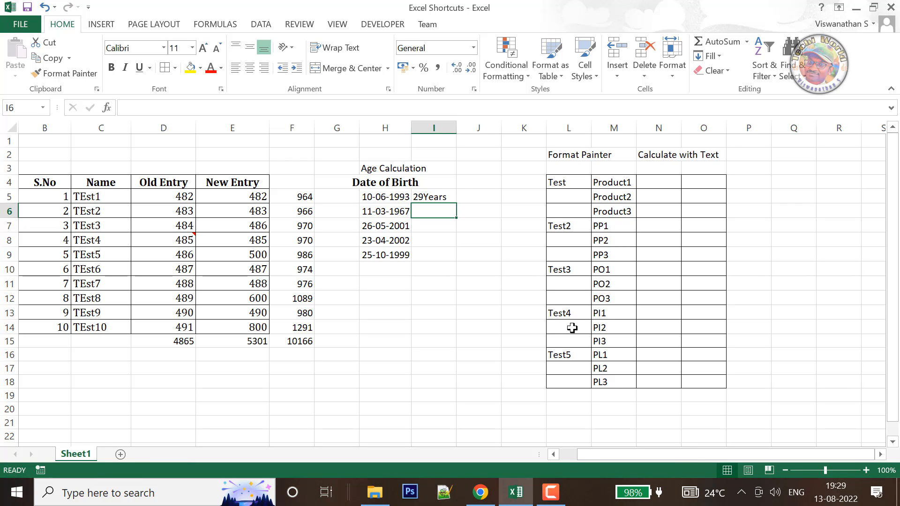
Fill the age formula from I5 down to I9 for the remaining dates of birth
key(Up)
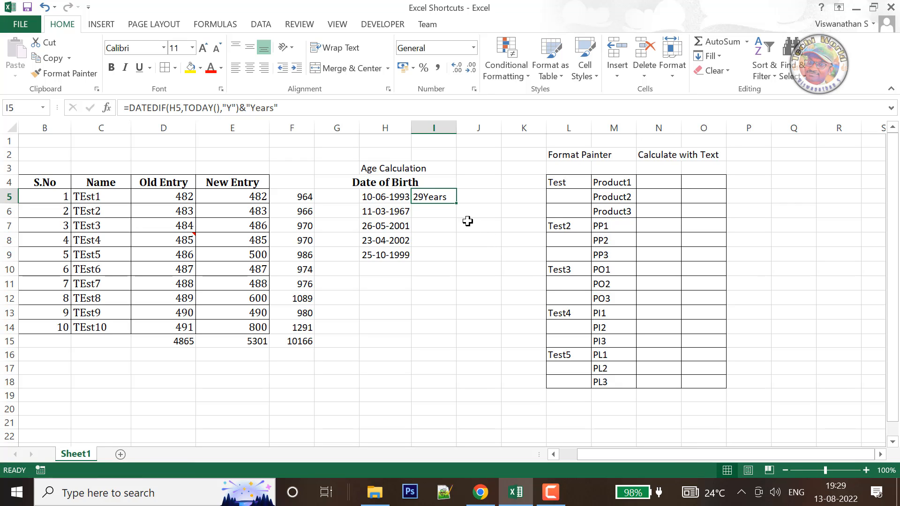
drag(456, 205, 457, 259)
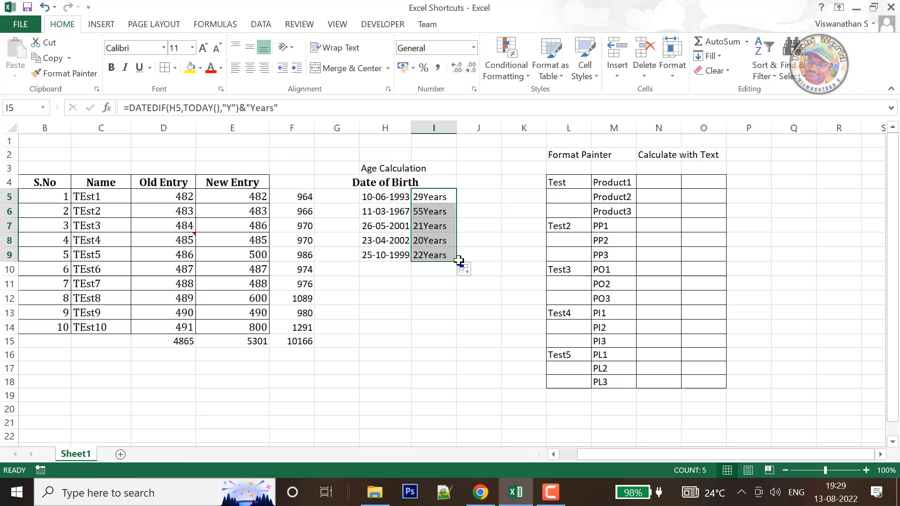
click(432, 226)
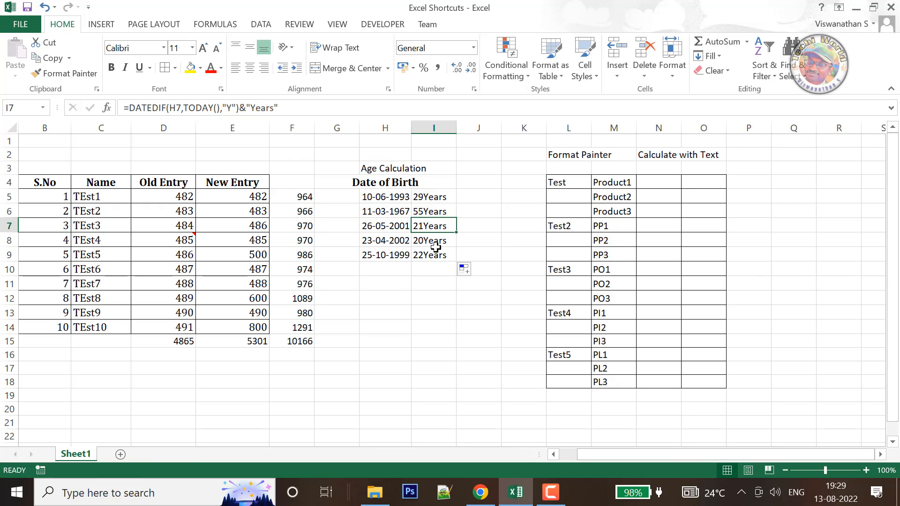
click(574, 155)
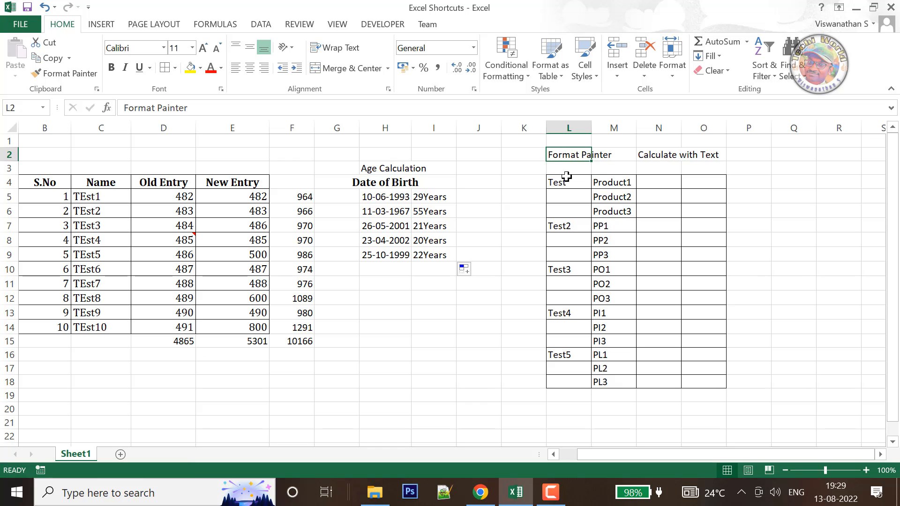
click(550, 489)
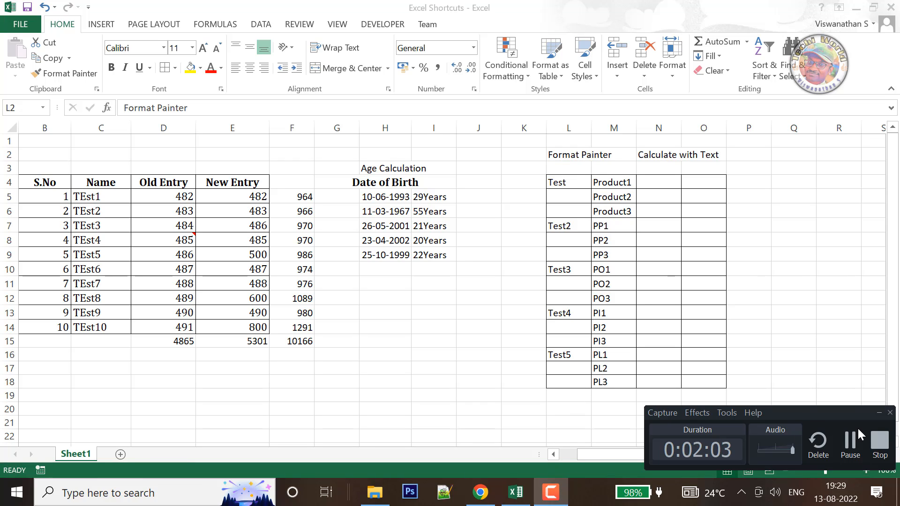
click(852, 441)
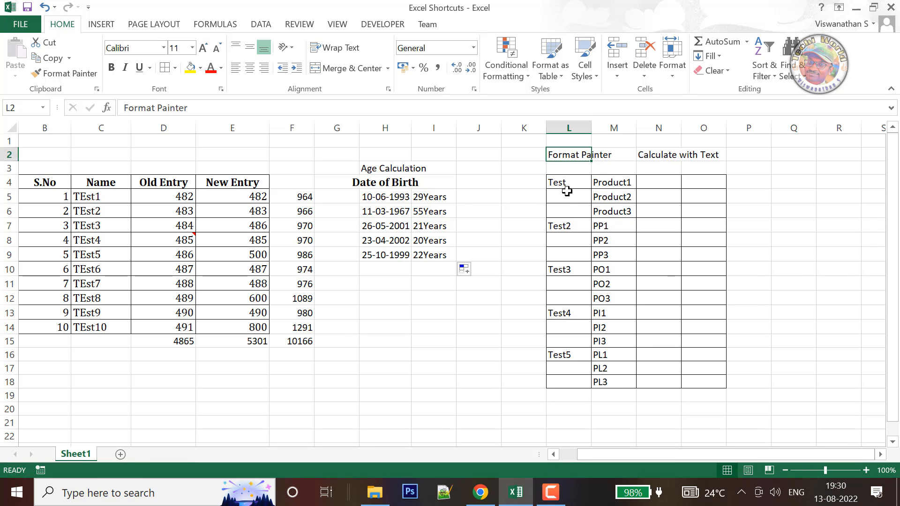
drag(568, 180, 689, 375)
click(570, 183)
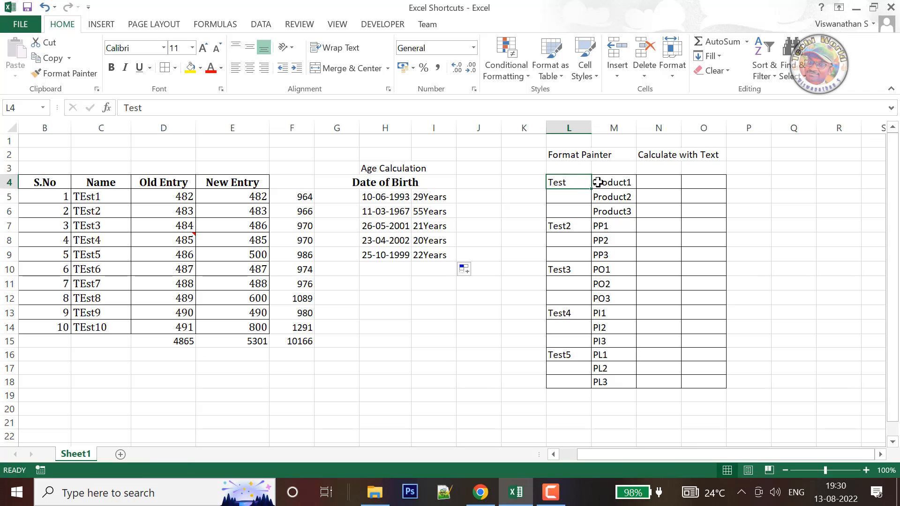
click(562, 227)
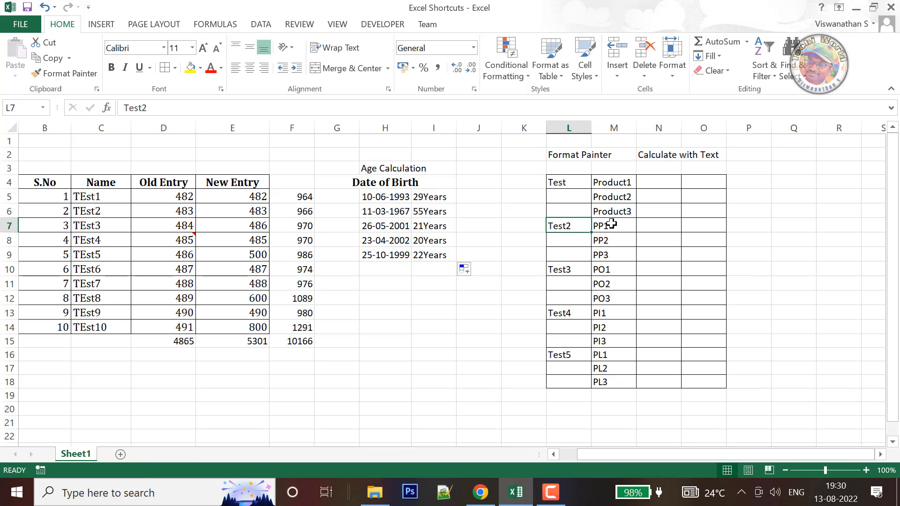
click(565, 182)
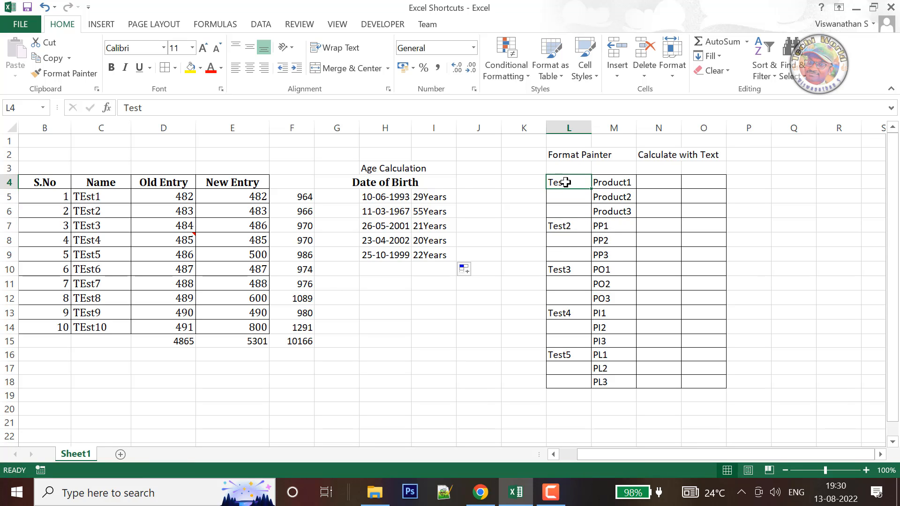
Merge and center the Test cells L4:L6 and the Test2 cells L7:L9 as separate blocks
drag(565, 182, 565, 209)
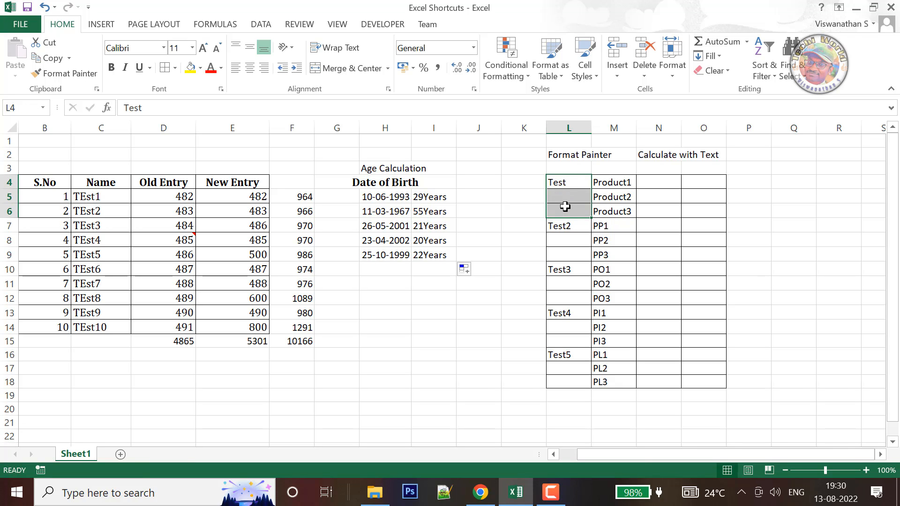
click(566, 180)
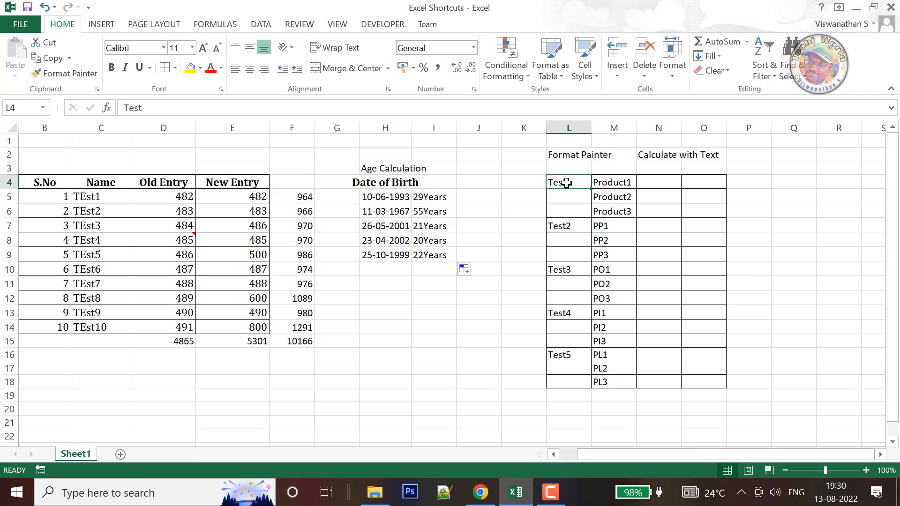
drag(567, 182, 580, 252)
click(334, 66)
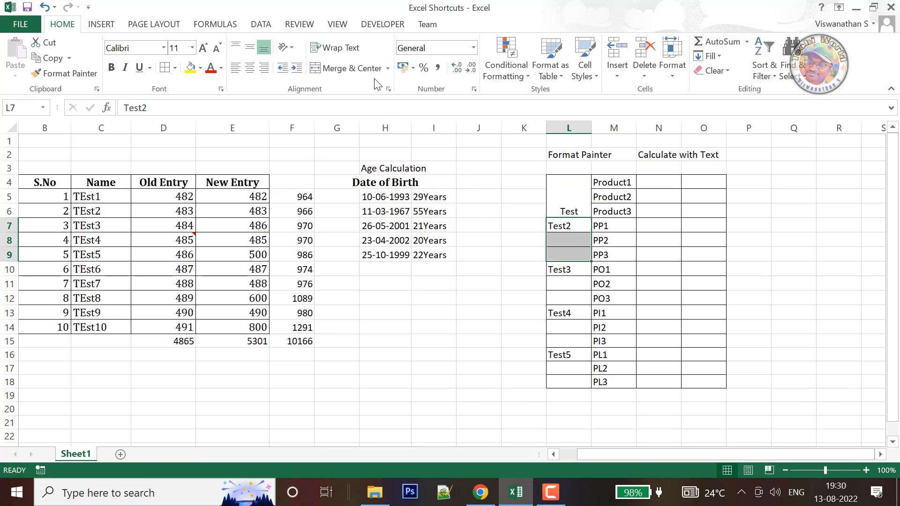
click(356, 69)
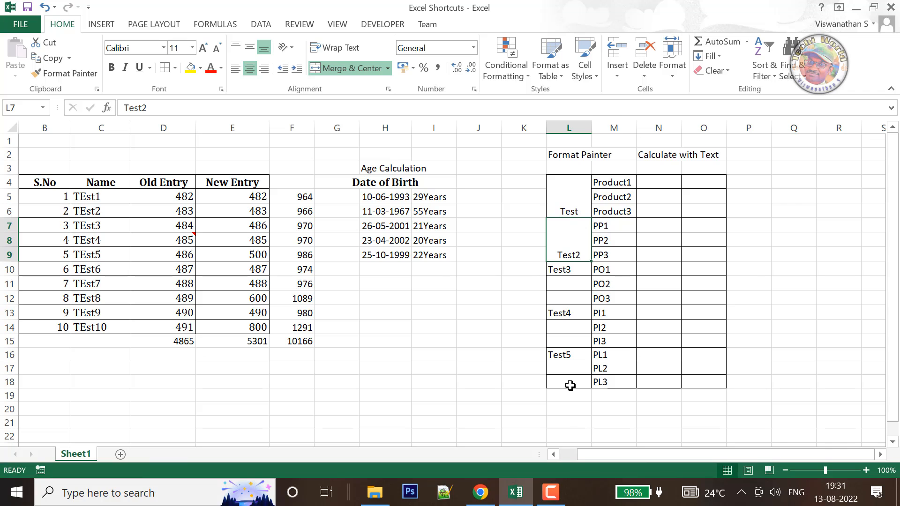
Undo the merges of the Test and Test2 blocks in column L
key(ctrl+z)
key(ctrl+z)
click(556, 202)
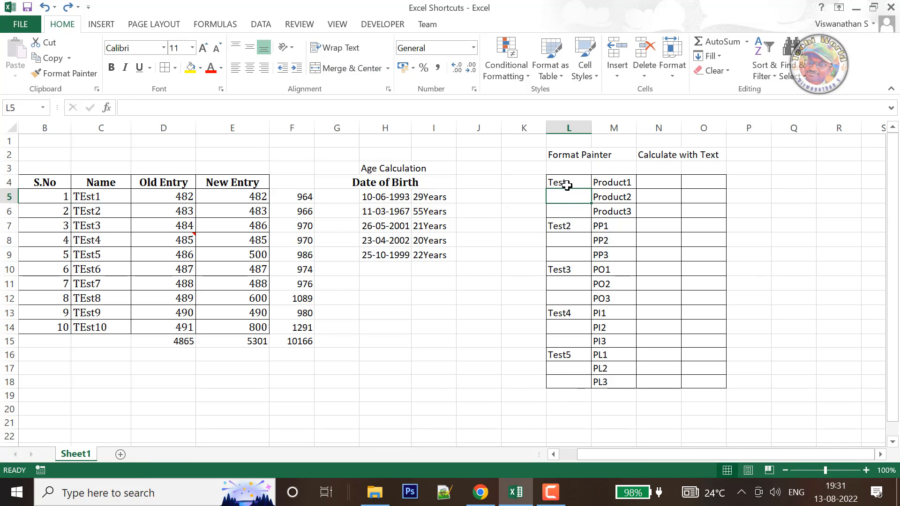
Merge and center L4:L6, and apply its format to L7:L18 with Format Painter
drag(568, 184, 571, 209)
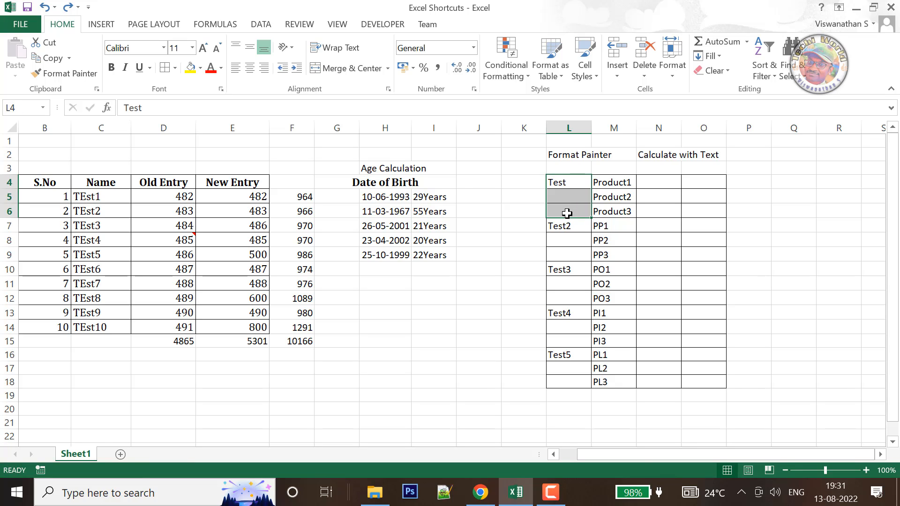
click(355, 69)
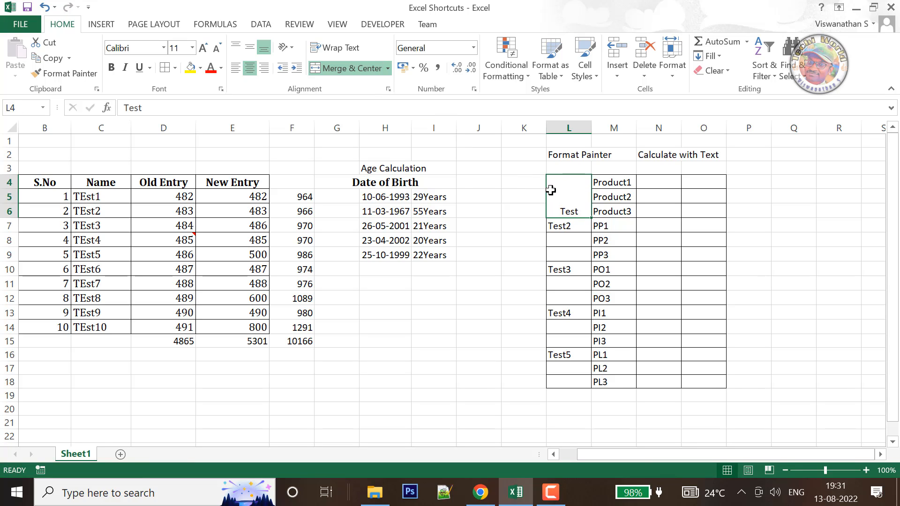
click(63, 74)
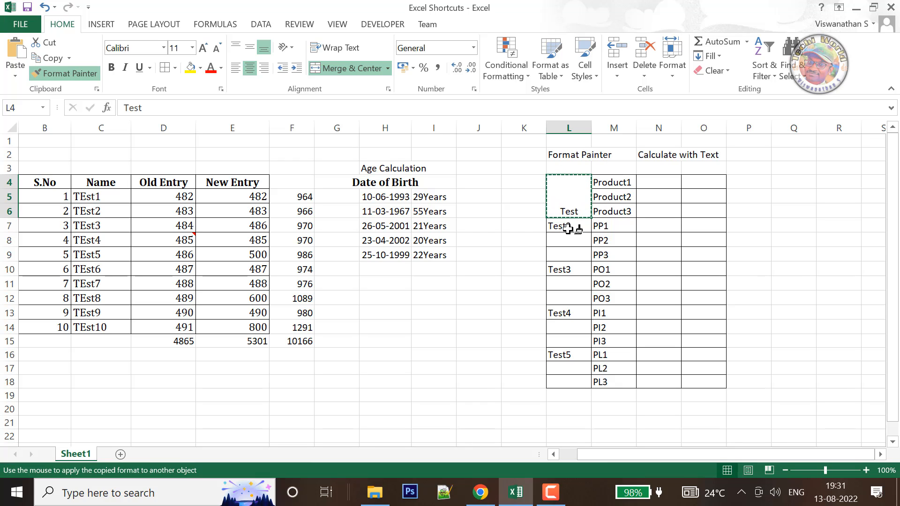
drag(568, 225, 567, 379)
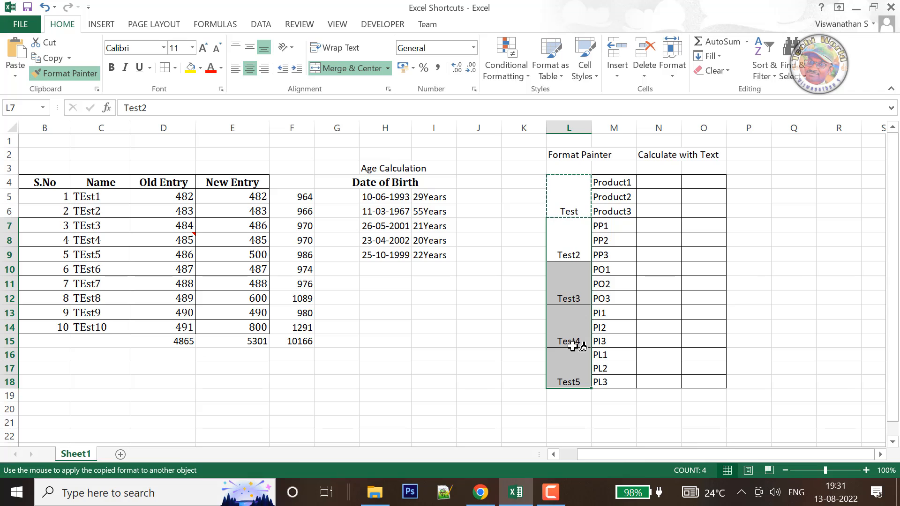
key(Escape)
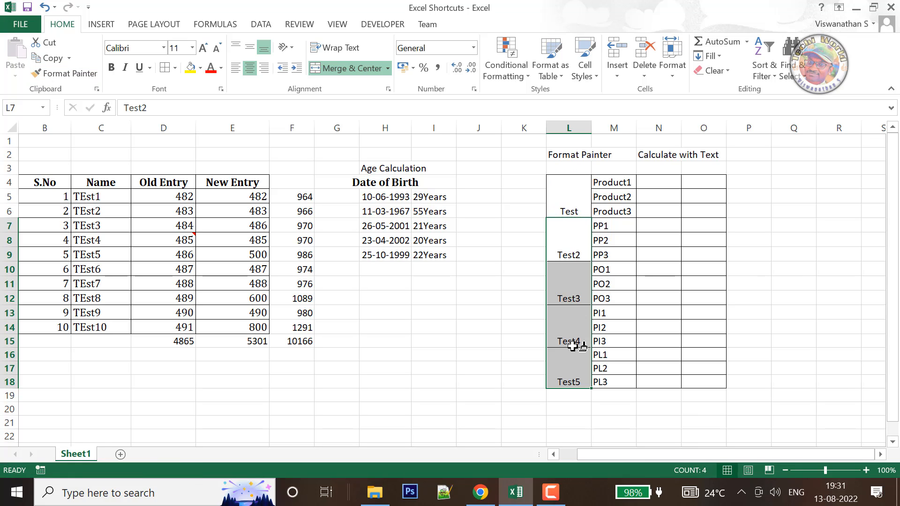
Undo the Format Painter result on L7:L18 and the merge of L4:L6
key(ctrl+z)
key(ctrl+z)
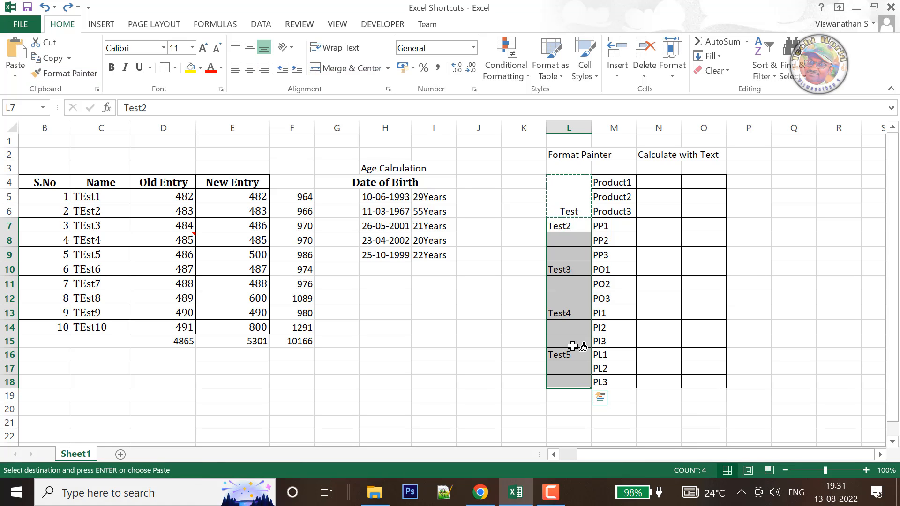
key(Escape)
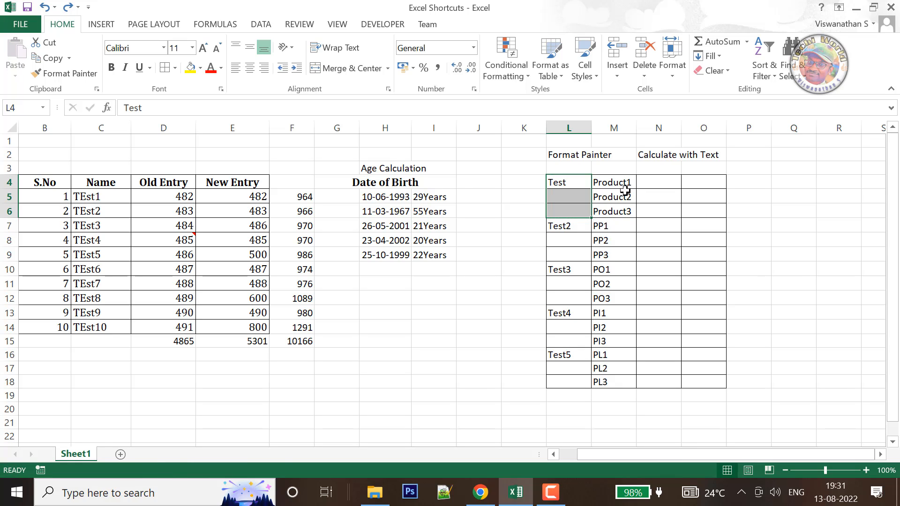
Enter 50 Kg in cell N4 for Product1 under the Calculate with Text heading
click(674, 155)
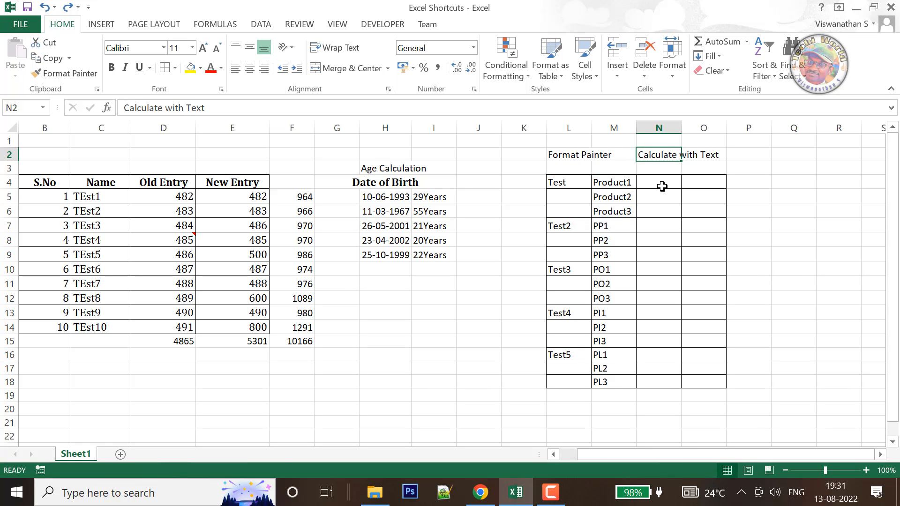
click(662, 187)
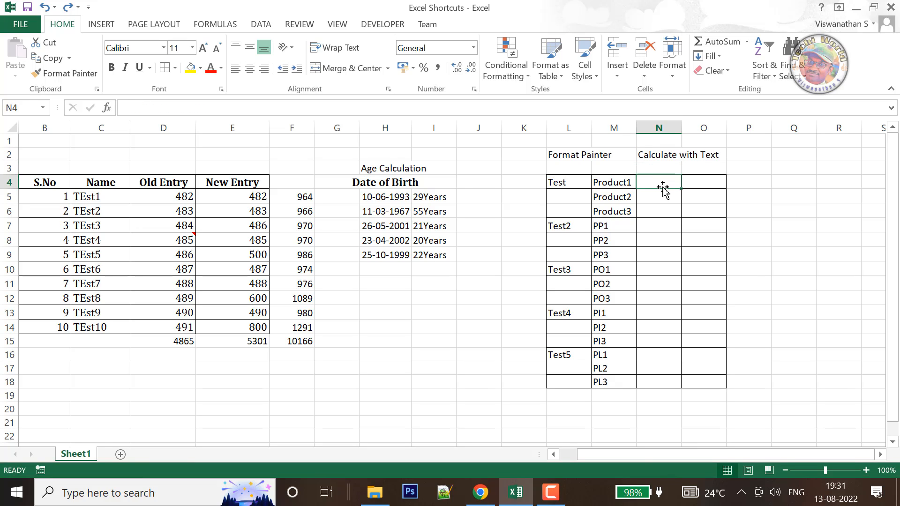
text(50 Kg)
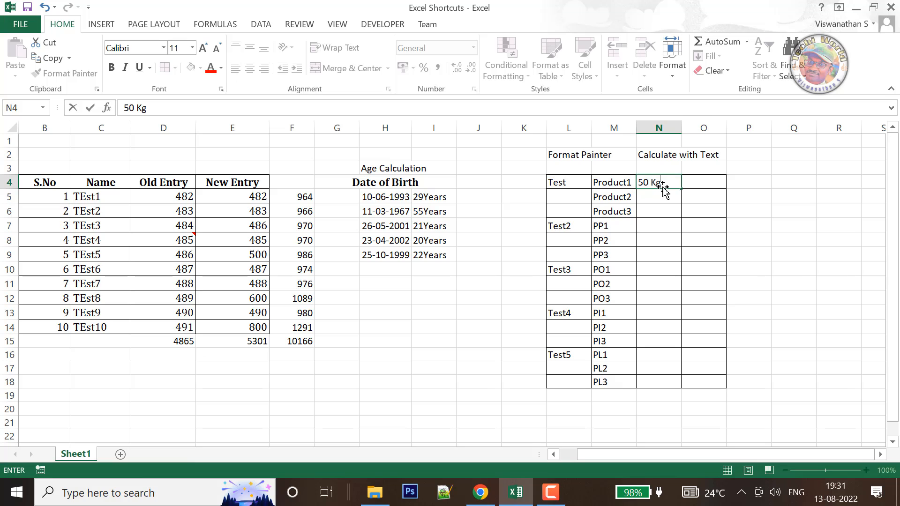
key(Tab)
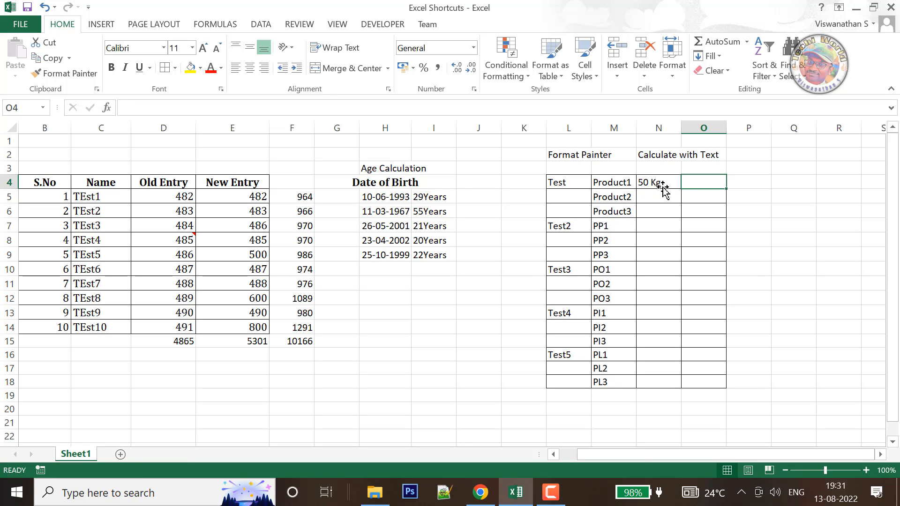
Enter Rs. 160 as plain text in cell O4, beside Product1's weight
text(R)
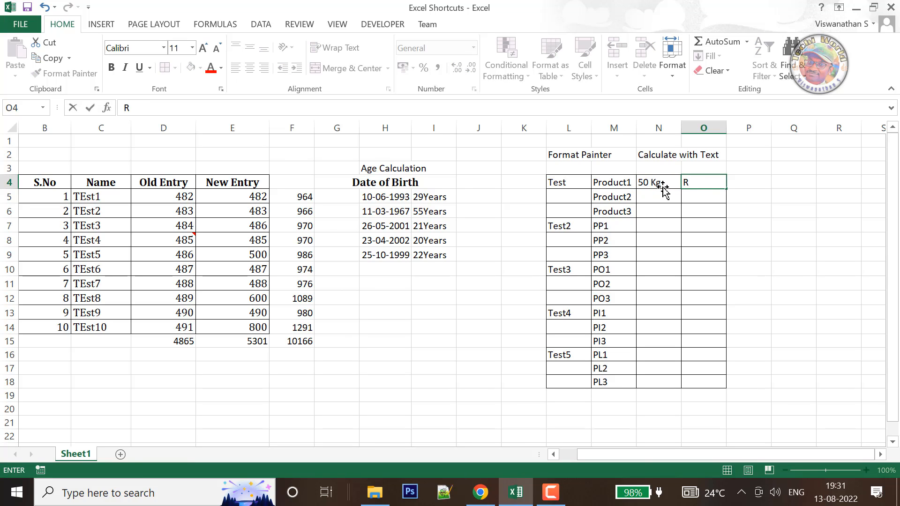
text(s. 160)
key(Tab)
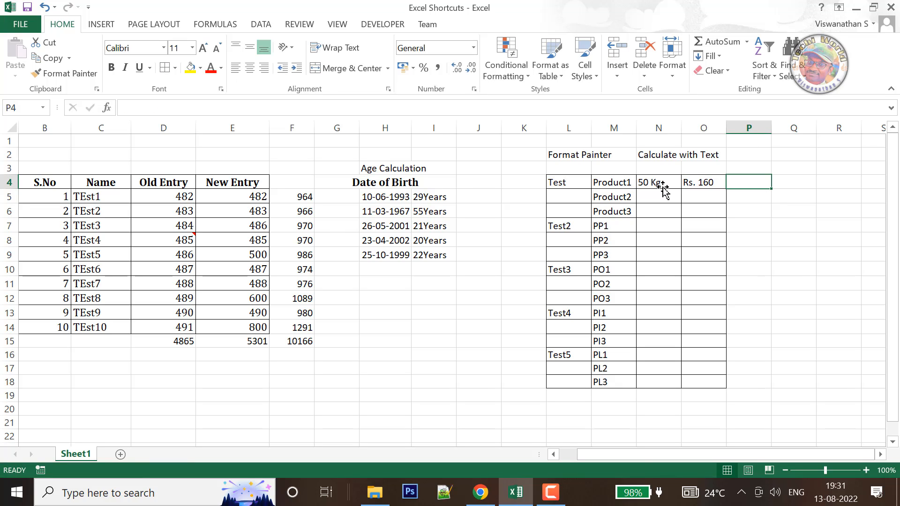
Try to multiply the two text entries for Product1 with the formula =N4*O4 in cell P4
text(=)
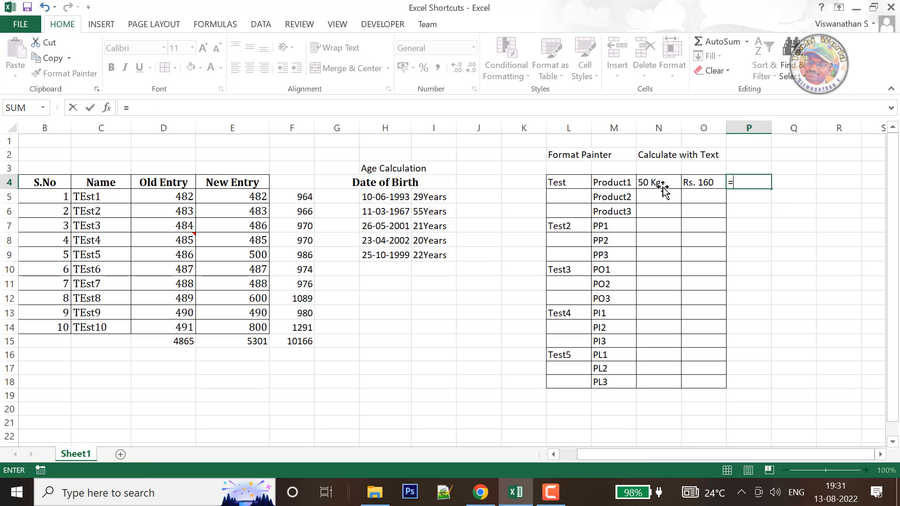
click(657, 184)
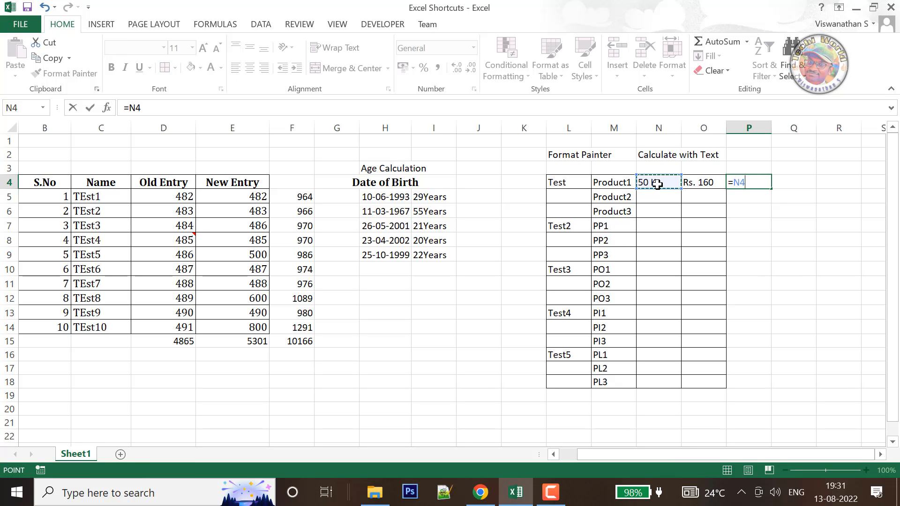
text(*)
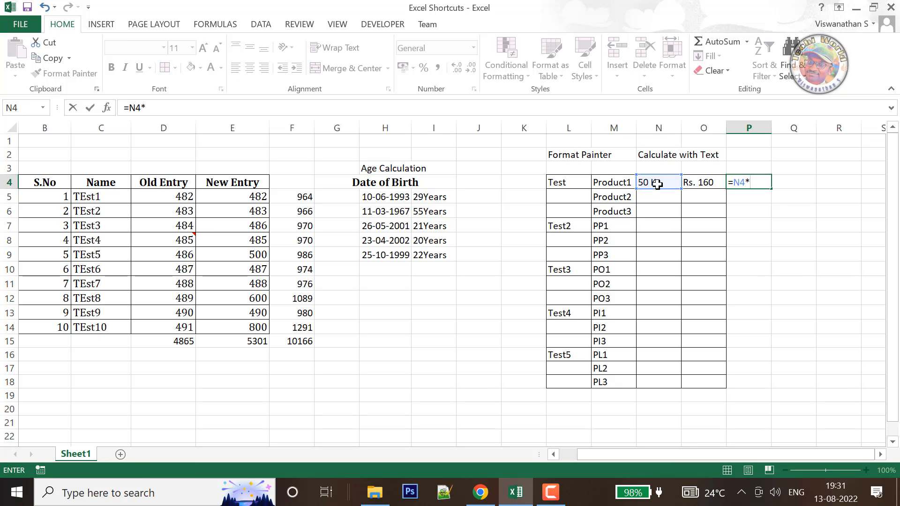
click(686, 183)
key(ctrl+Return)
key(Return)
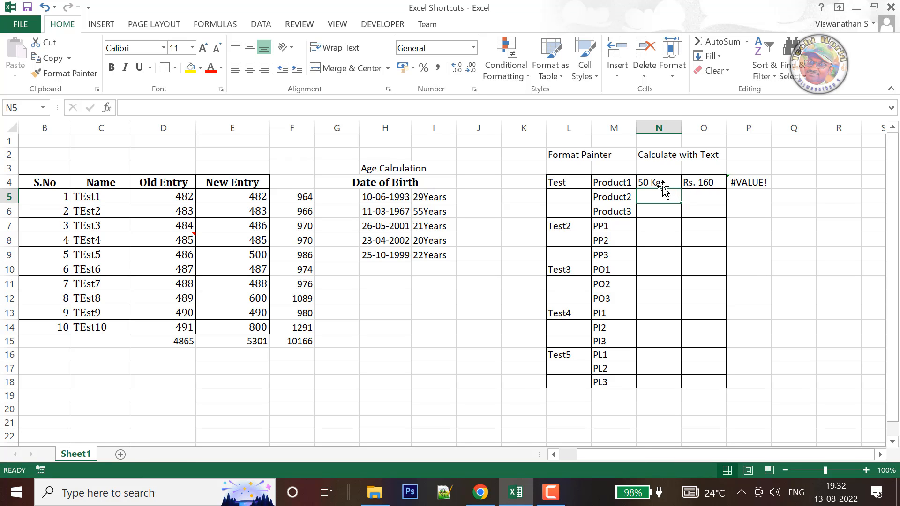
Clear the formula in P4 and the text entries in O4 and N4
click(745, 181)
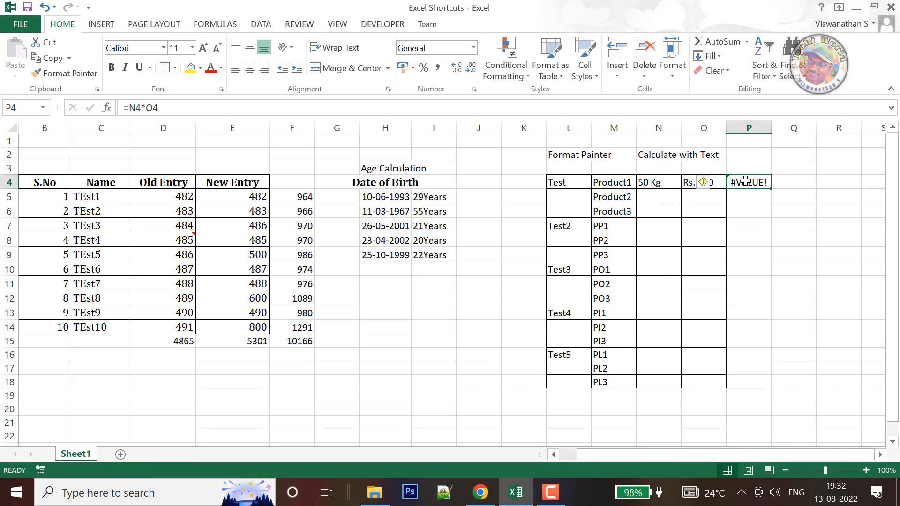
key(Delete)
key(Left)
key(Delete)
key(Left)
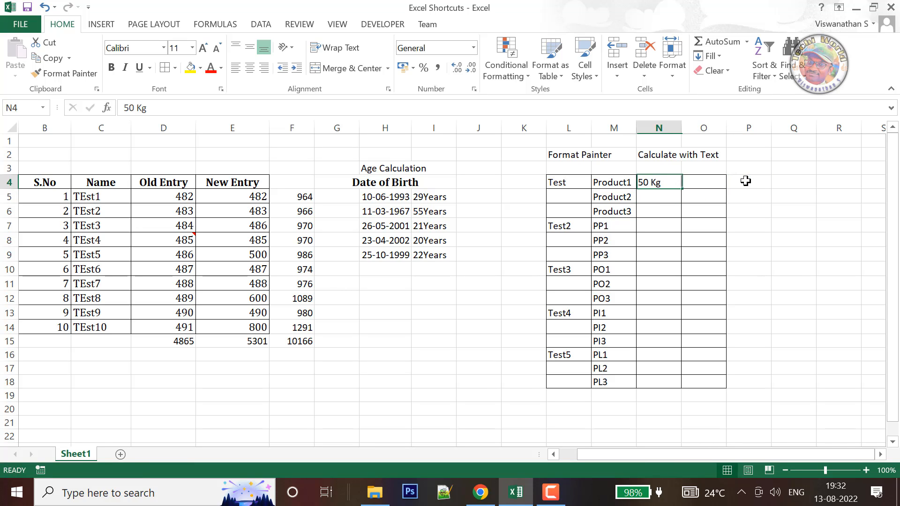
key(Delete)
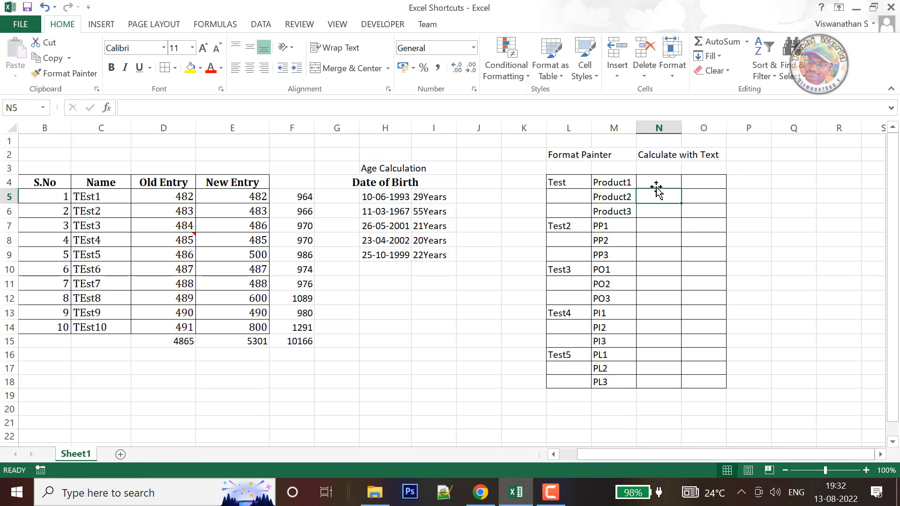
Apply the custom number format 0 "Kg" to cells N4:N18
drag(655, 184, 653, 381)
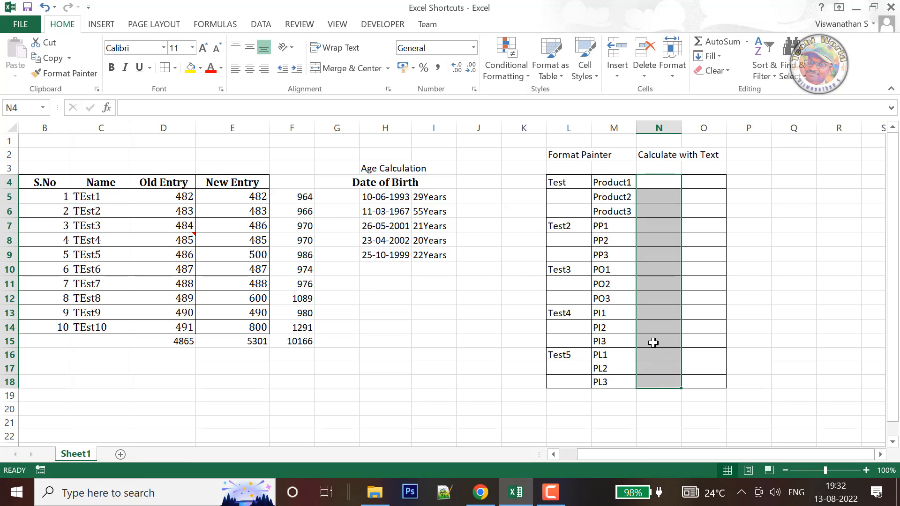
key(ctrl+1)
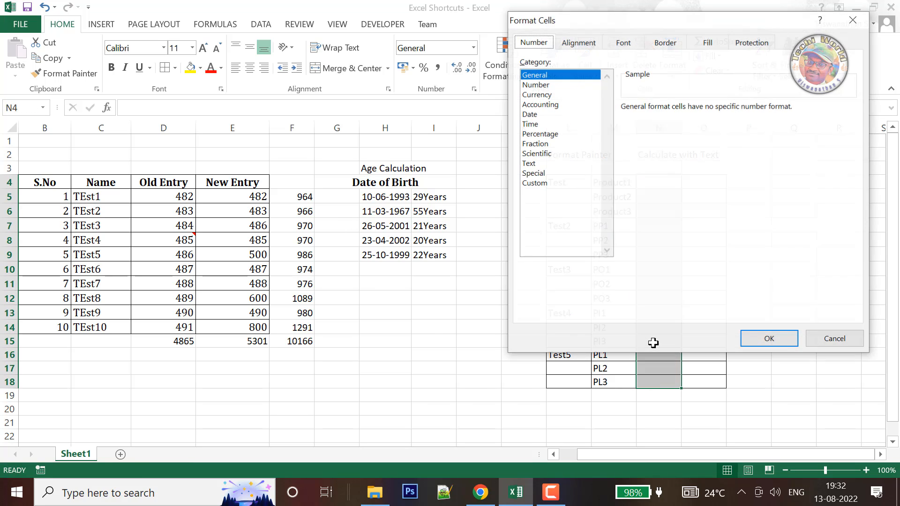
click(832, 344)
right_click(645, 243)
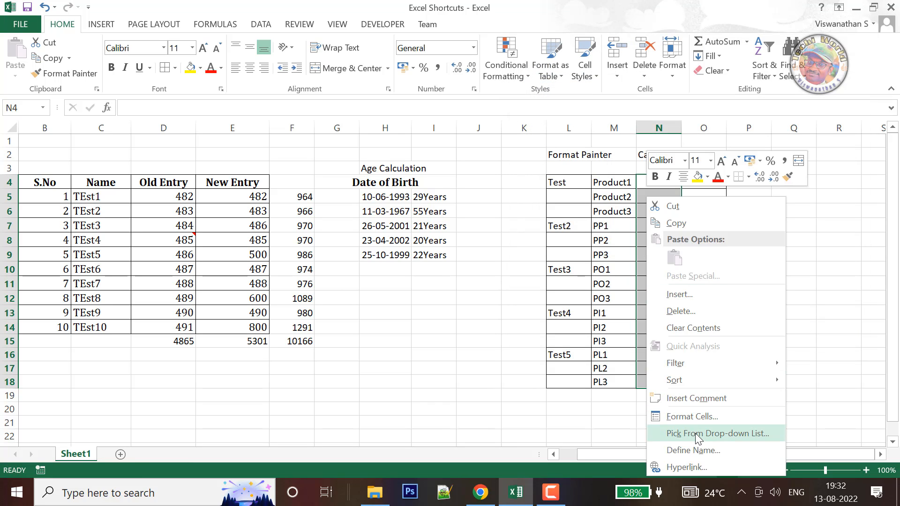
click(692, 416)
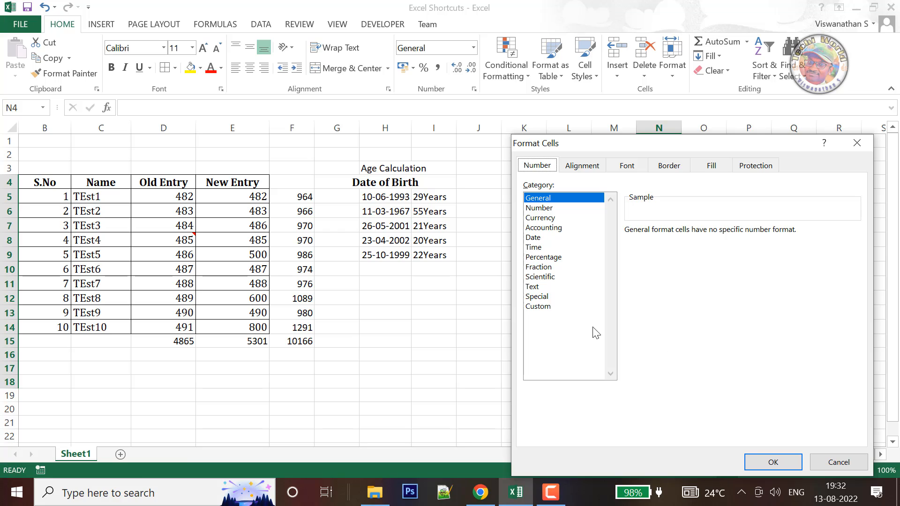
click(543, 306)
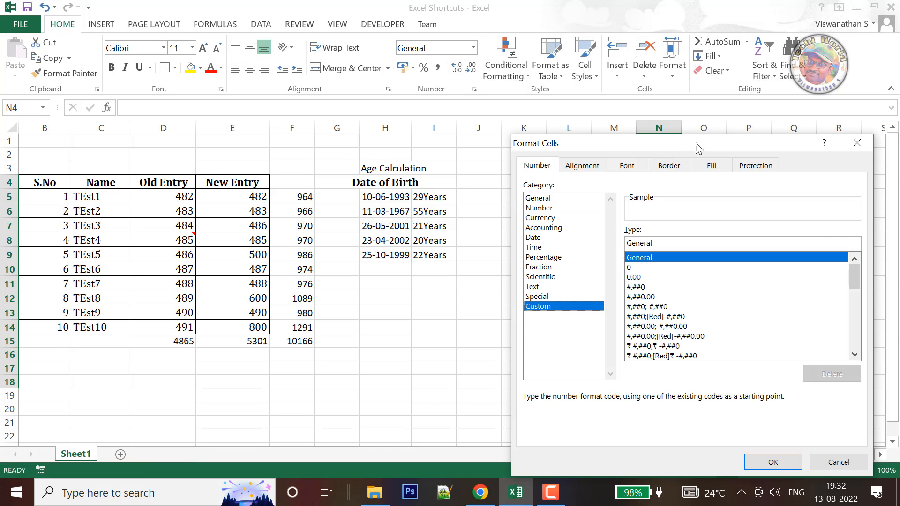
drag(698, 148, 429, 97)
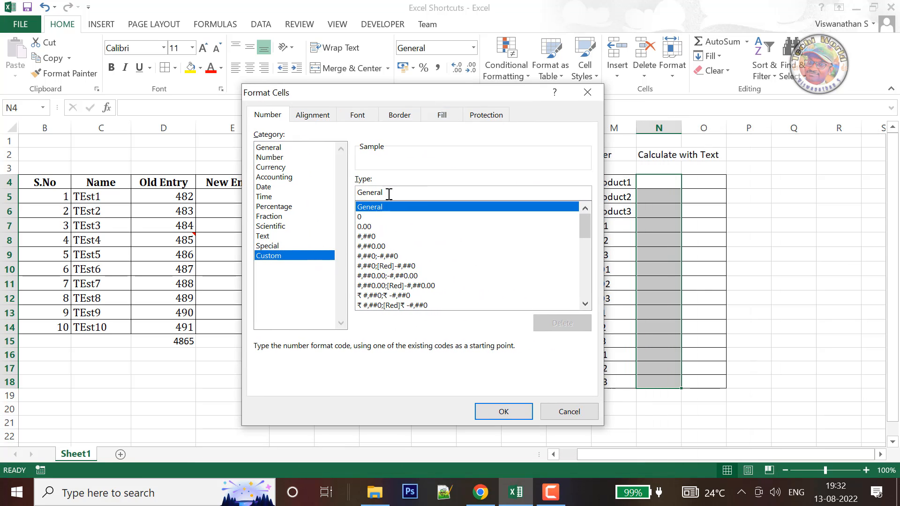
drag(388, 194, 351, 194)
key(BackSpace)
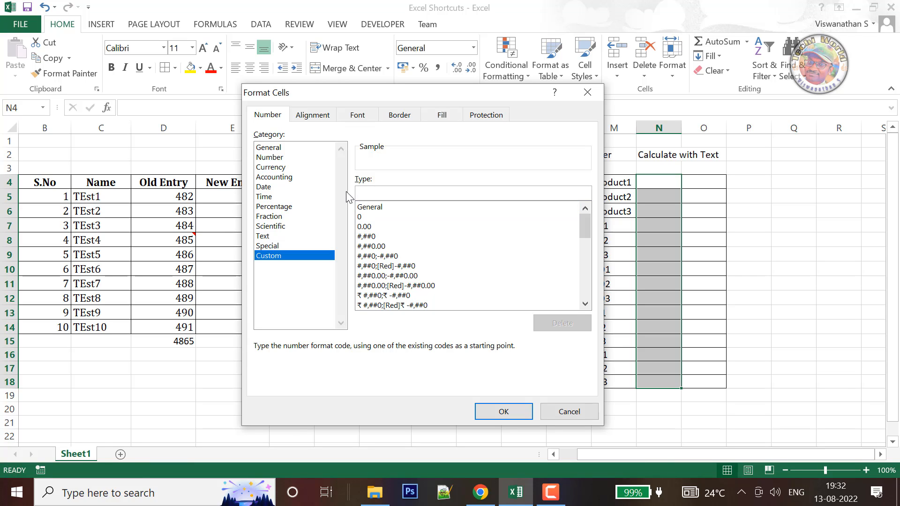
text(0)
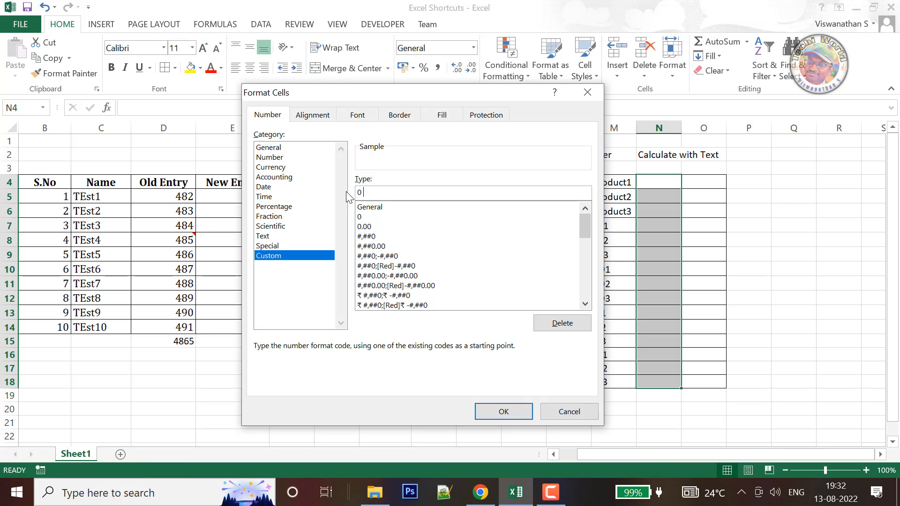
text( "Kg")
click(515, 414)
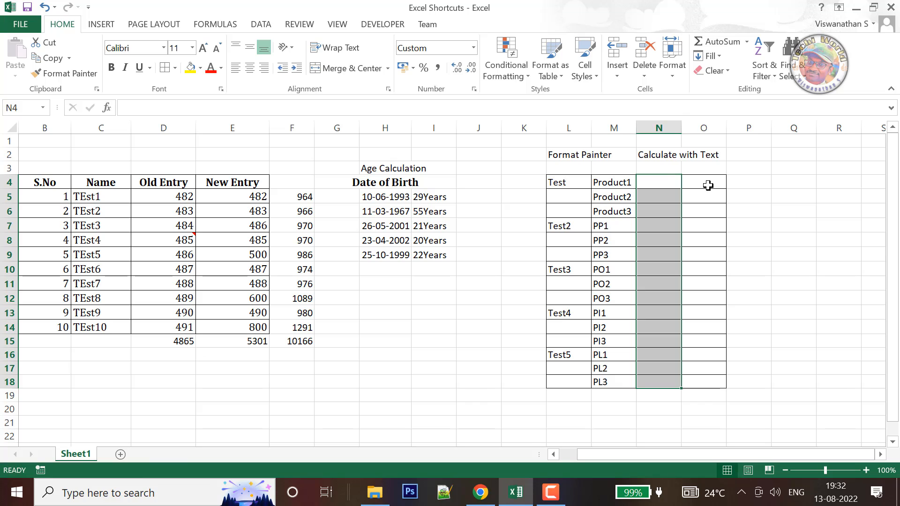
Apply the custom number format "Rs." 0 to cells O4:O18
drag(705, 182, 699, 378)
right_click(701, 335)
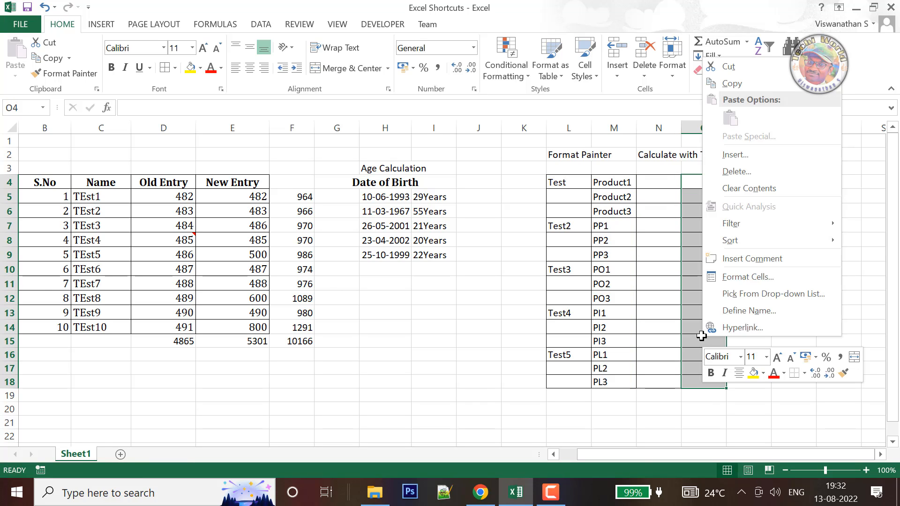
click(739, 283)
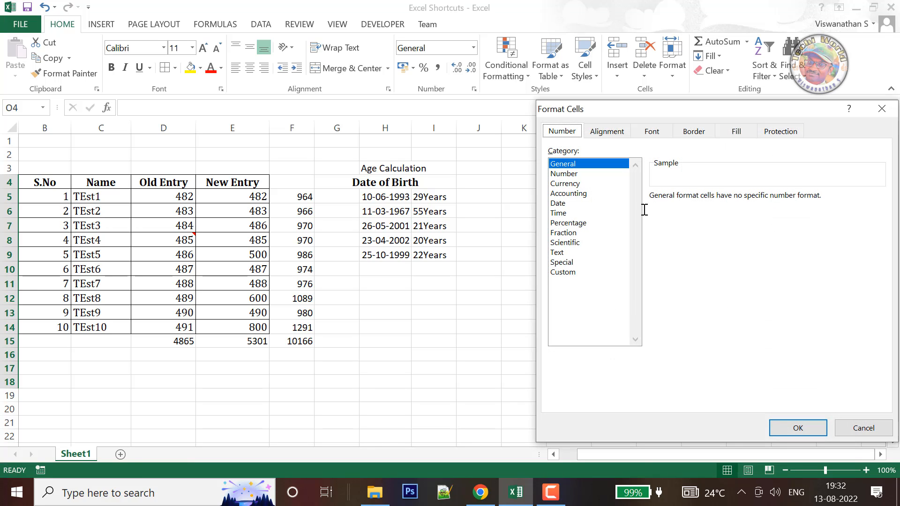
key(End)
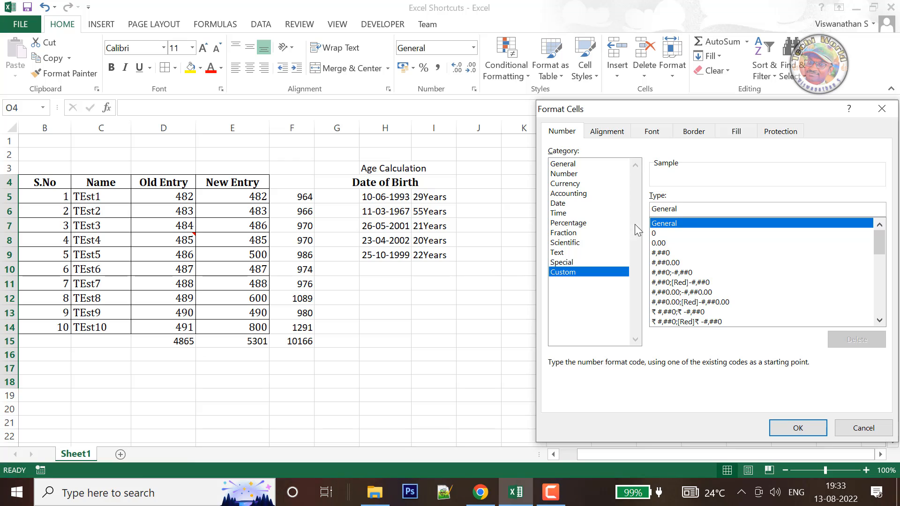
drag(689, 210, 644, 208)
key(BackSpace)
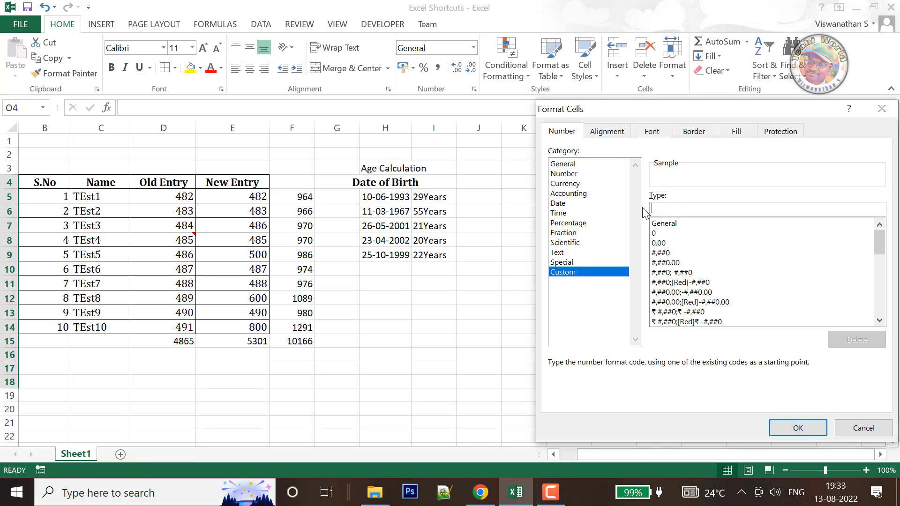
text(")
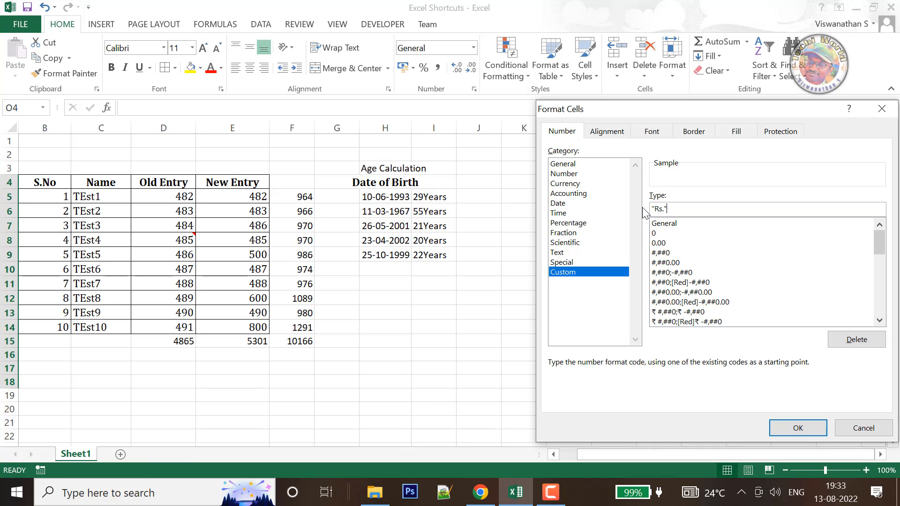
text(Rs." 0)
click(812, 432)
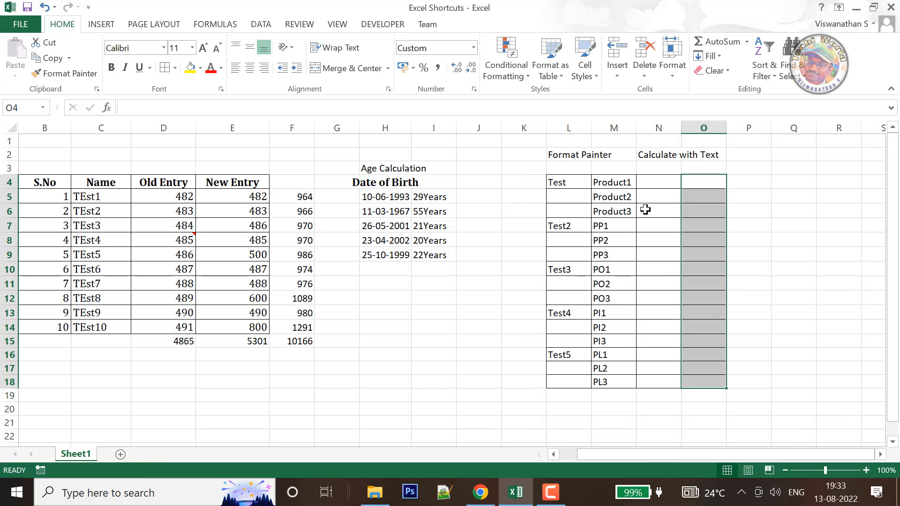
Enter the numbers 50 in N4 and 160 in O4 for Product1
click(651, 187)
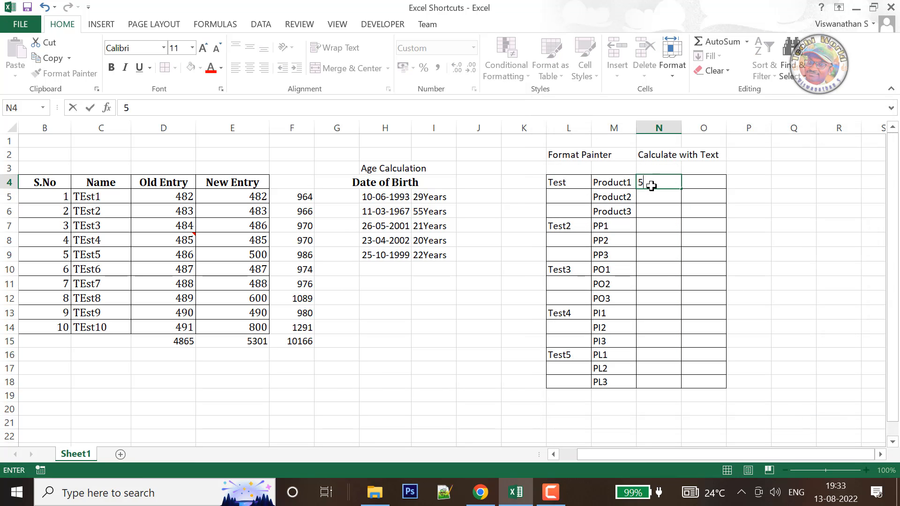
text(50)
key(Tab)
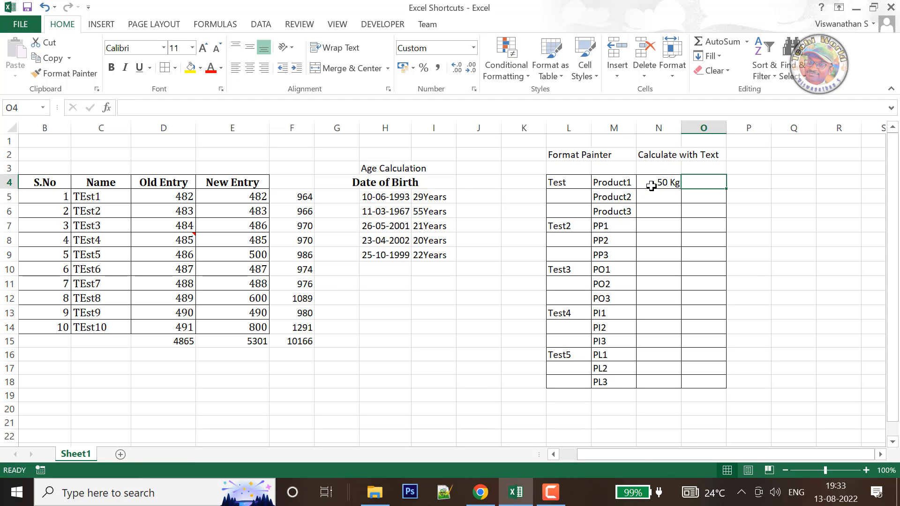
text(160)
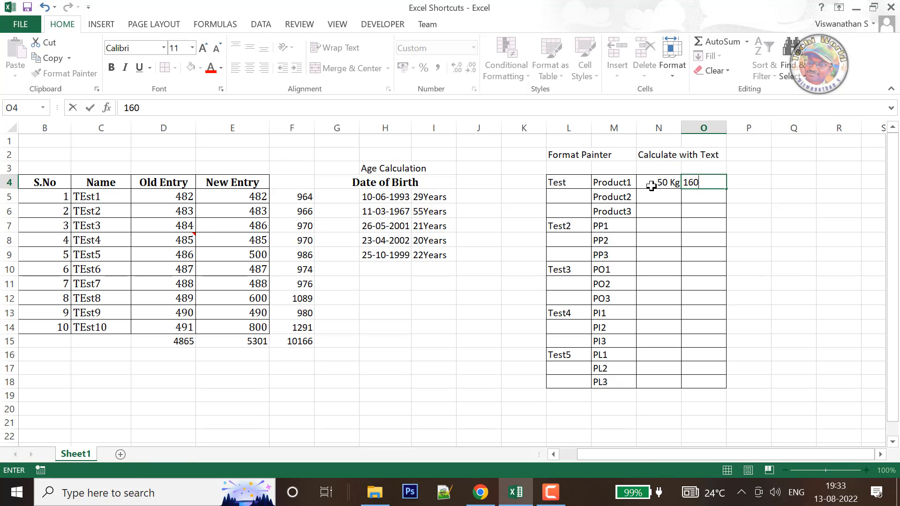
key(Tab)
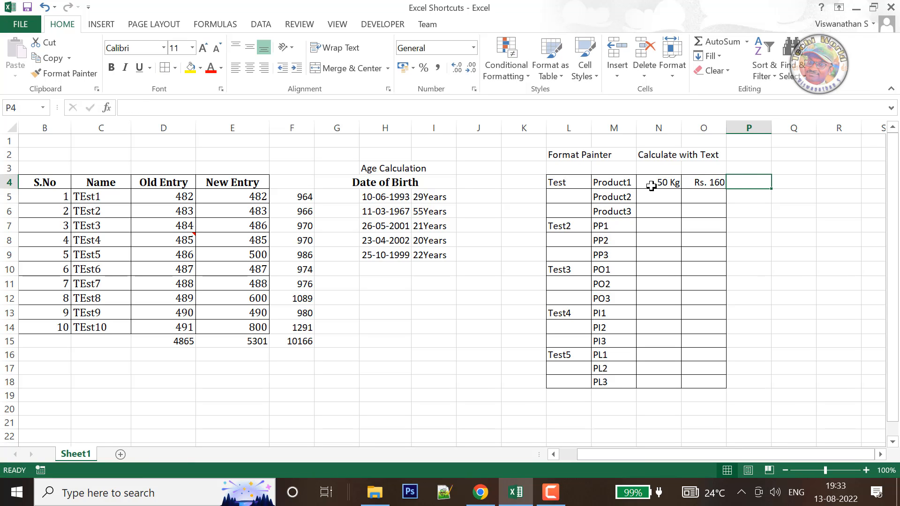
Multiply Product1's weight by its price with the formula =N4*O4 in cell P4
text(=)
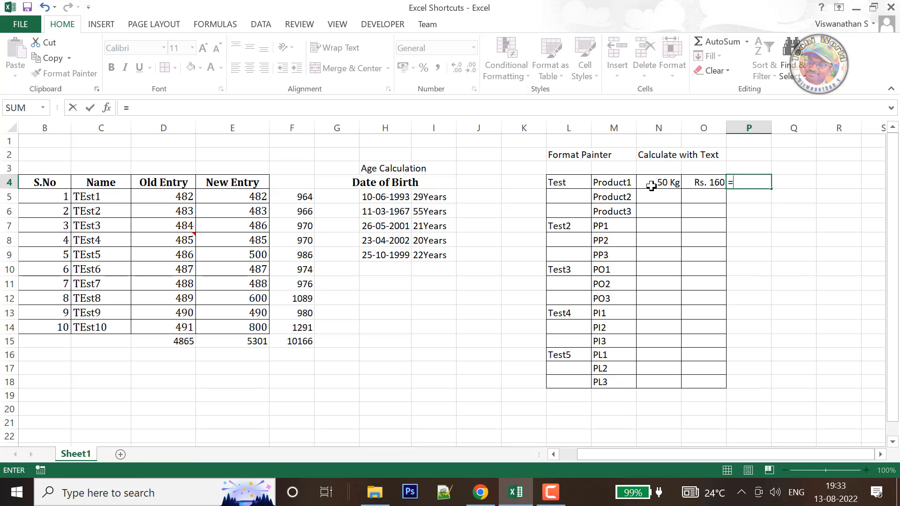
click(653, 185)
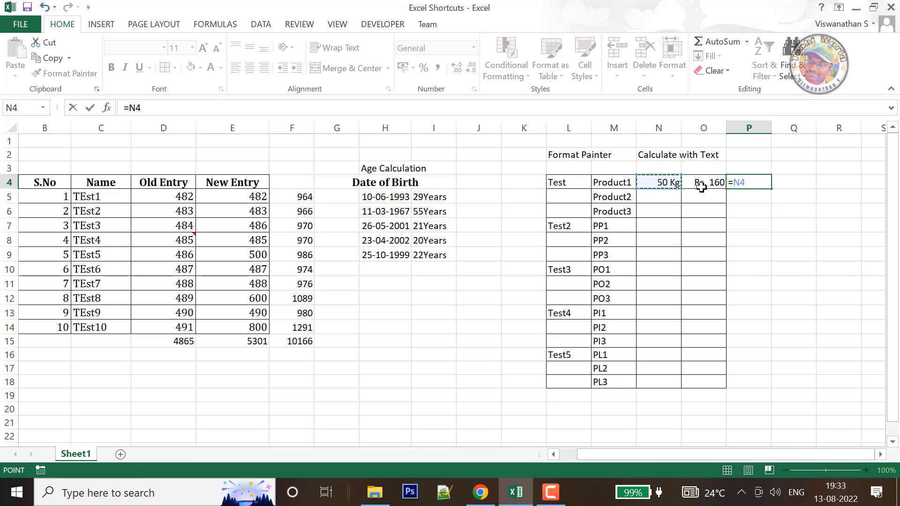
text(*)
click(705, 183)
key(Return)
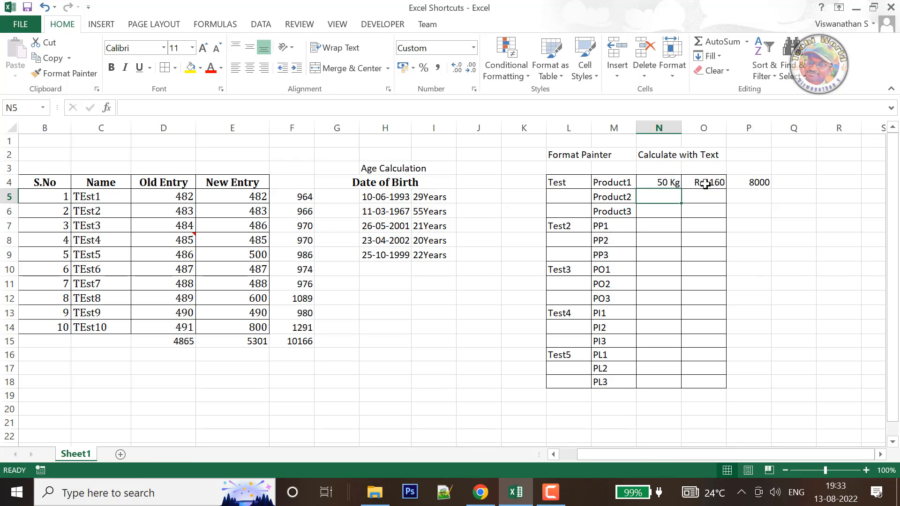
Enter the numbers 10 in N5 and 150 in O5 for Product2
text(10)
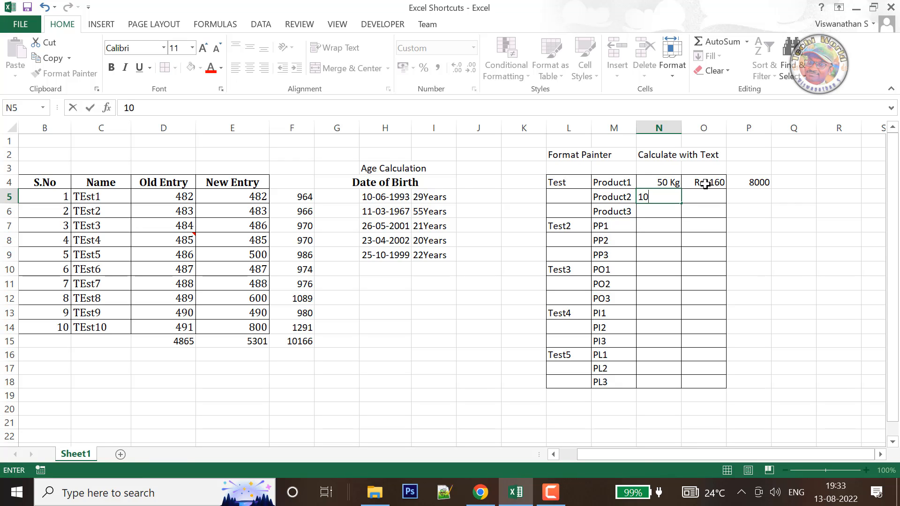
key(Tab)
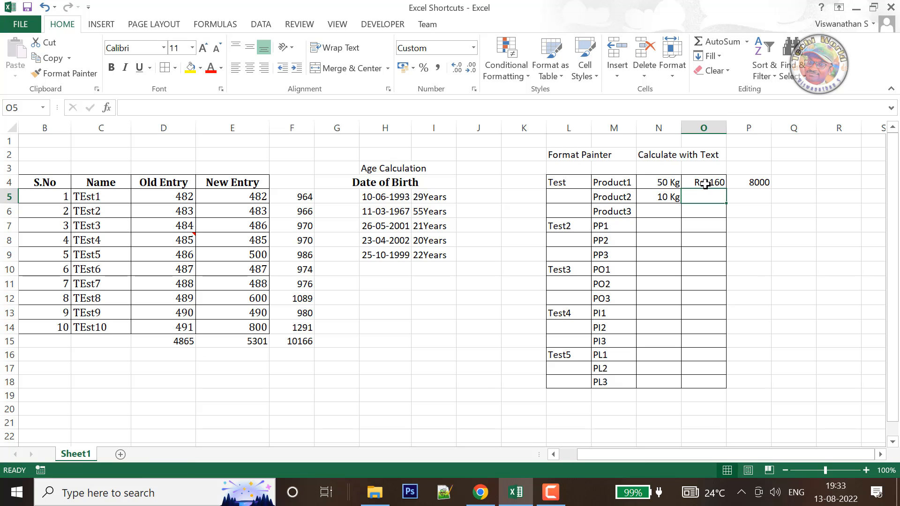
text(150)
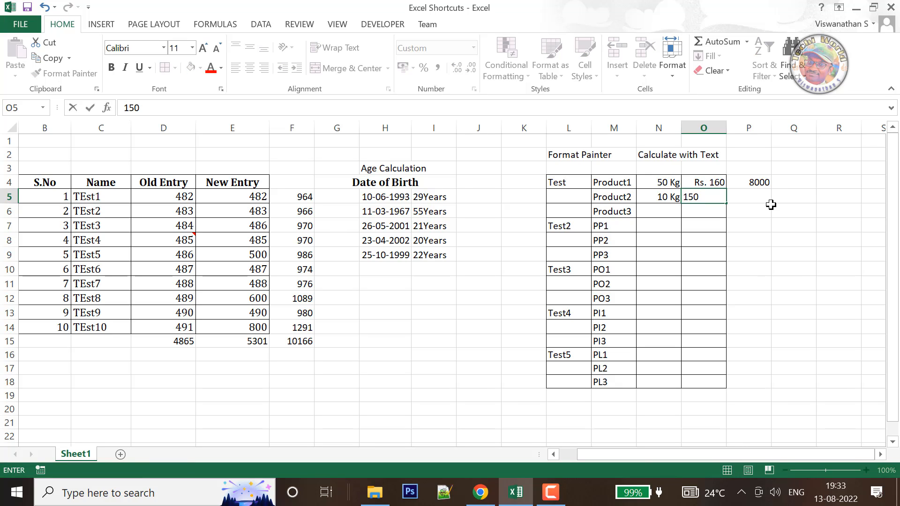
click(759, 200)
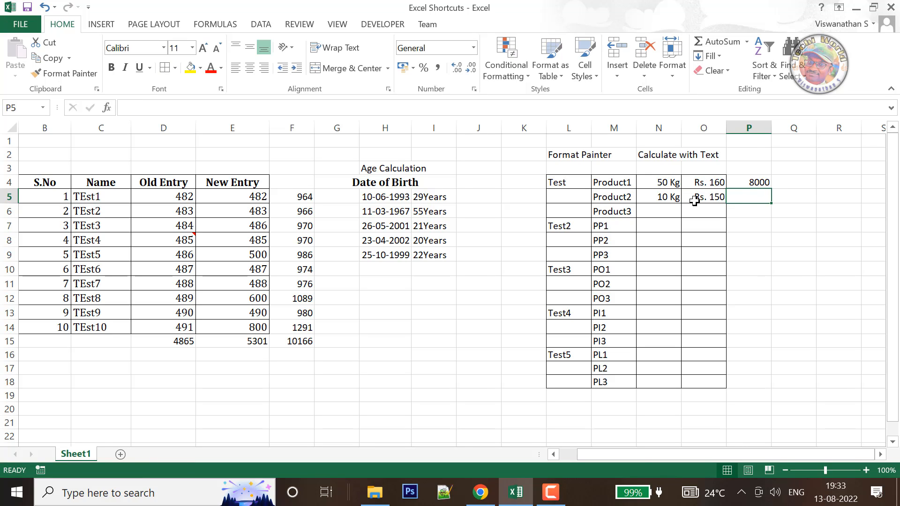
Fill the multiplication formula from P4 down to P5 for Product2
click(757, 181)
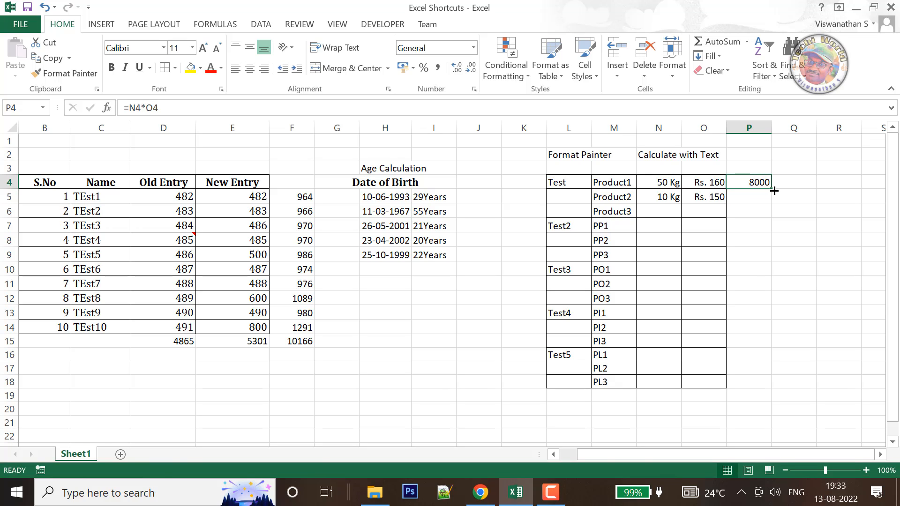
drag(772, 189, 771, 201)
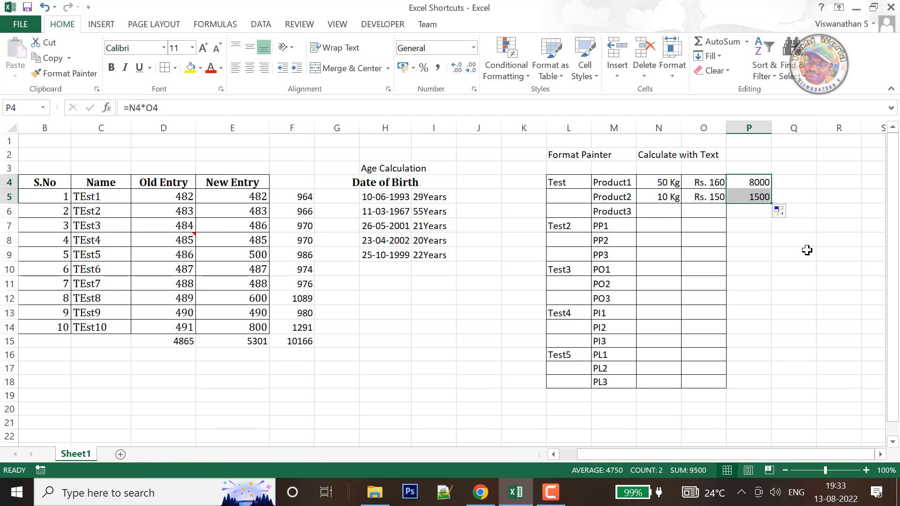
click(758, 211)
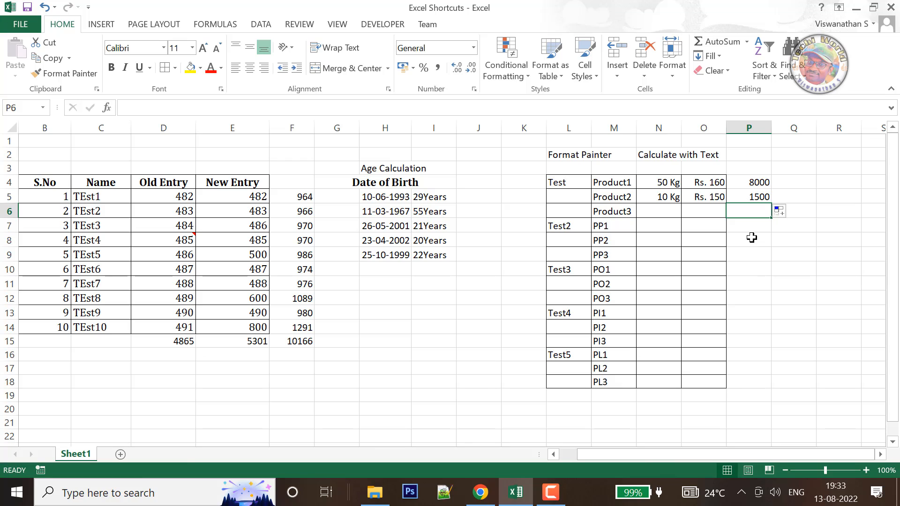